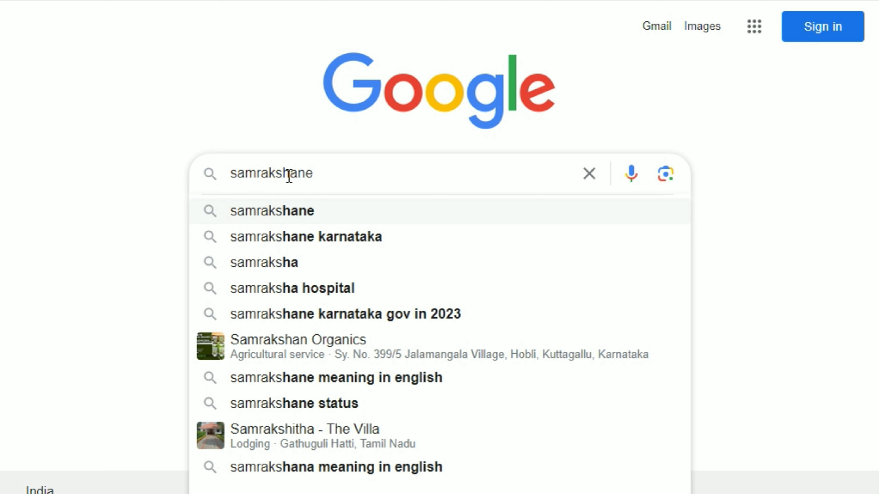
# Search for samrakshane and open the ::SAMRAKSHANE-KARNATAKA:: Crop Insurance Application result
pyautogui.press('Return')
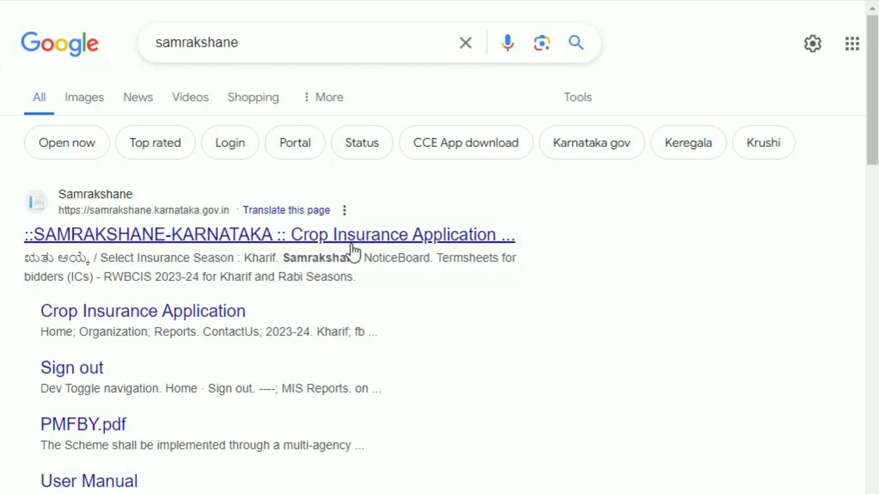
pyautogui.click(264, 243)
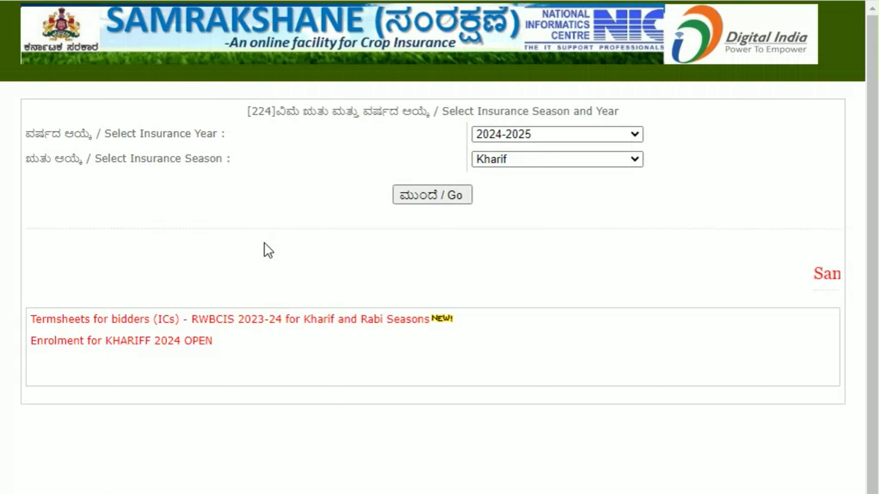
# Enter the portal with insurance year 2024-2025 and season Kharif
pyautogui.click(576, 140)
pyautogui.click(576, 141)
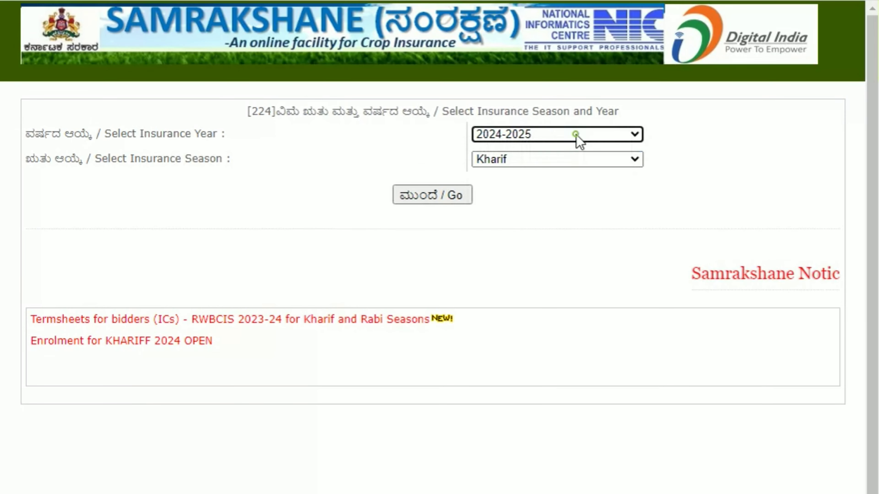
pyautogui.click(559, 162)
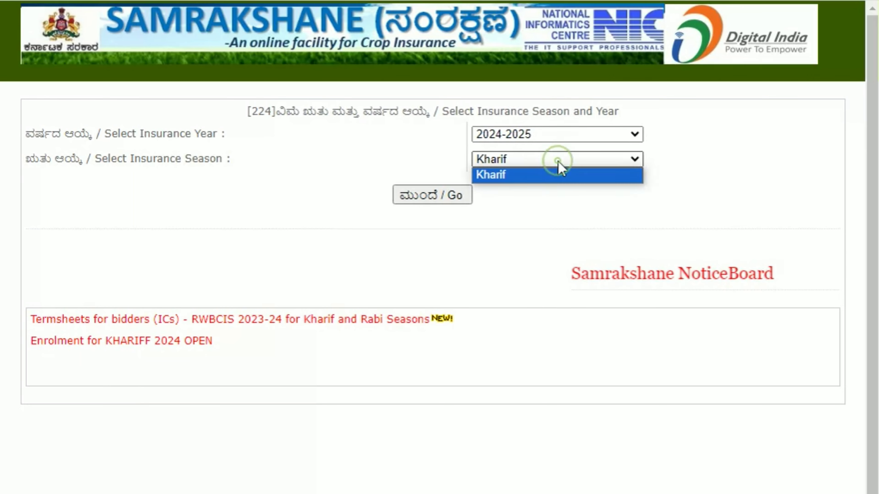
pyautogui.click(554, 178)
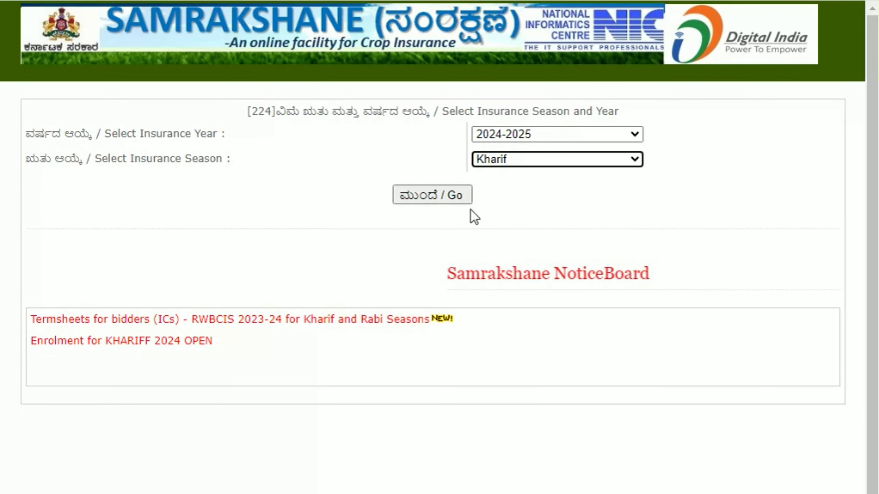
pyautogui.click(428, 200)
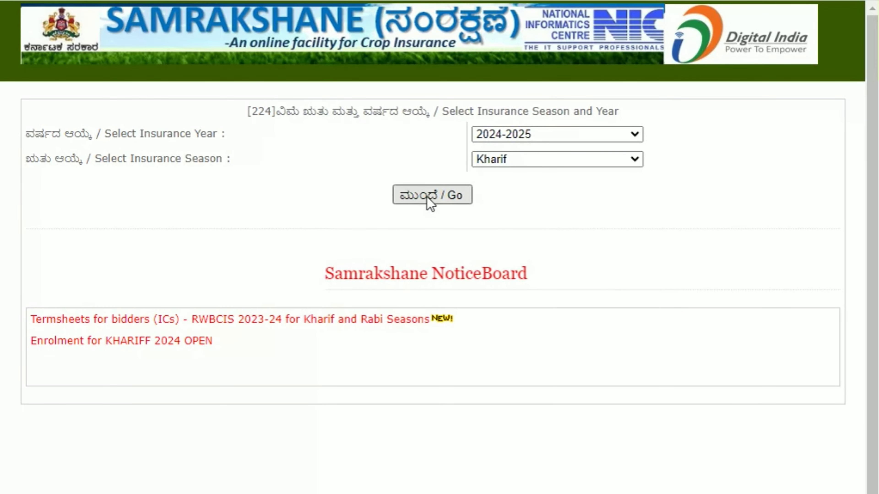
pyautogui.scroll(-2, 497, 238)
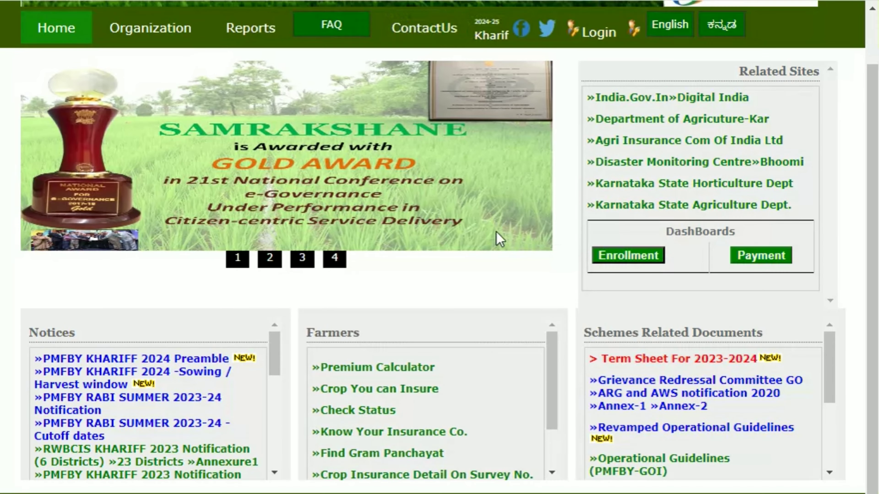
pyautogui.scroll(2, 496, 232)
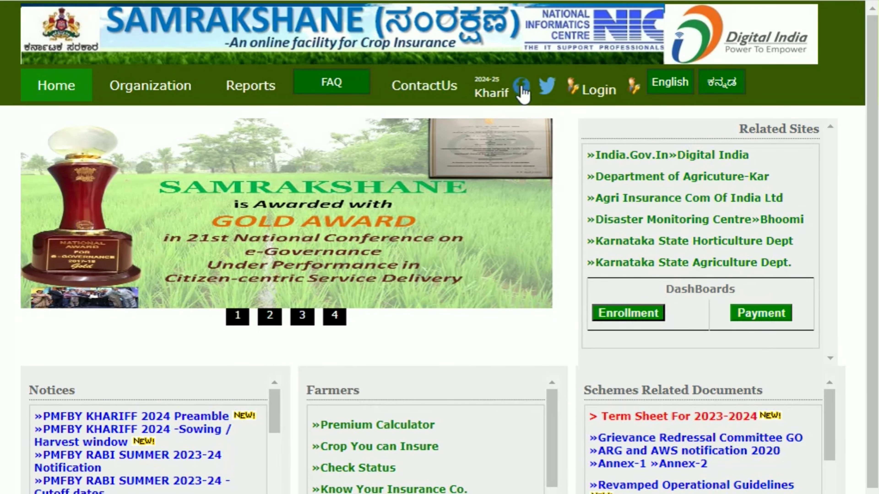
# Log in with the CSC user's login ID, the account password and the captcha code
pyautogui.click(596, 95)
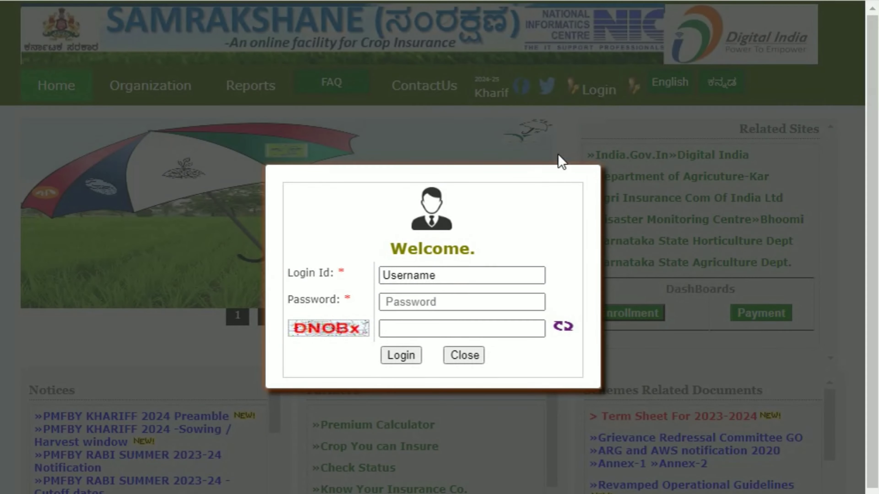
pyautogui.doubleClick(464, 277)
pyautogui.press('BackSpace')
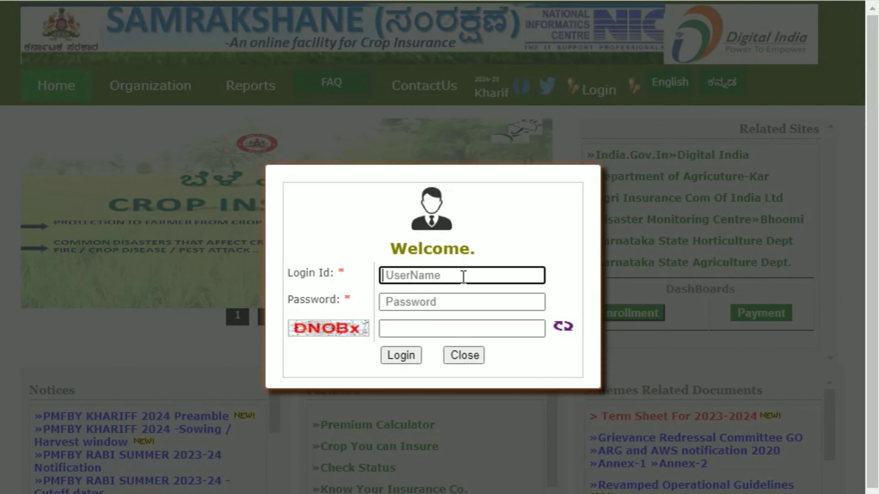
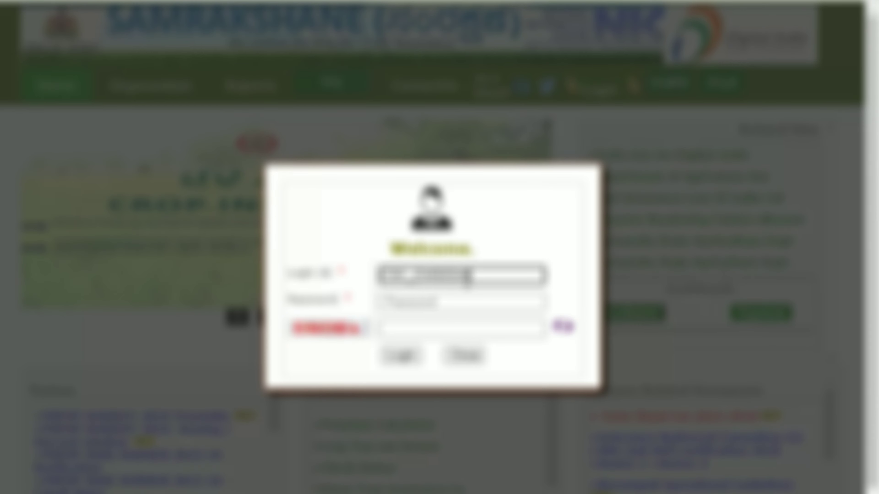
pyautogui.press('Tab')
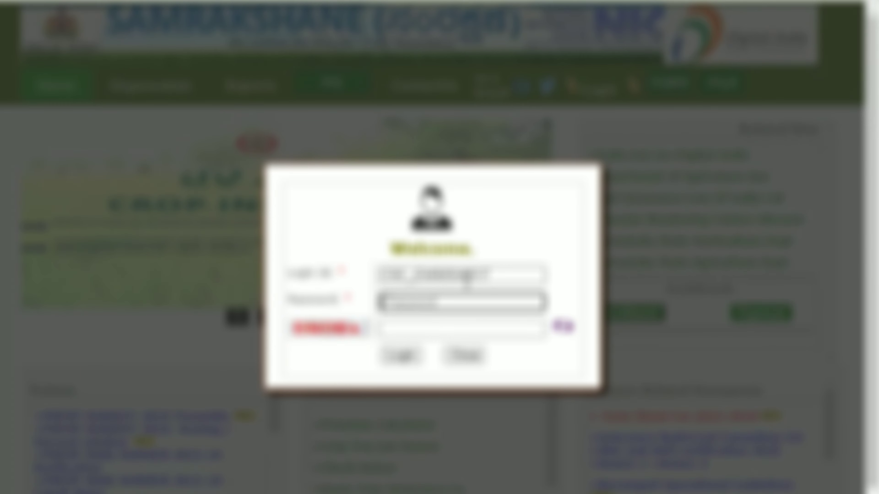
pyautogui.press('BackSpace')
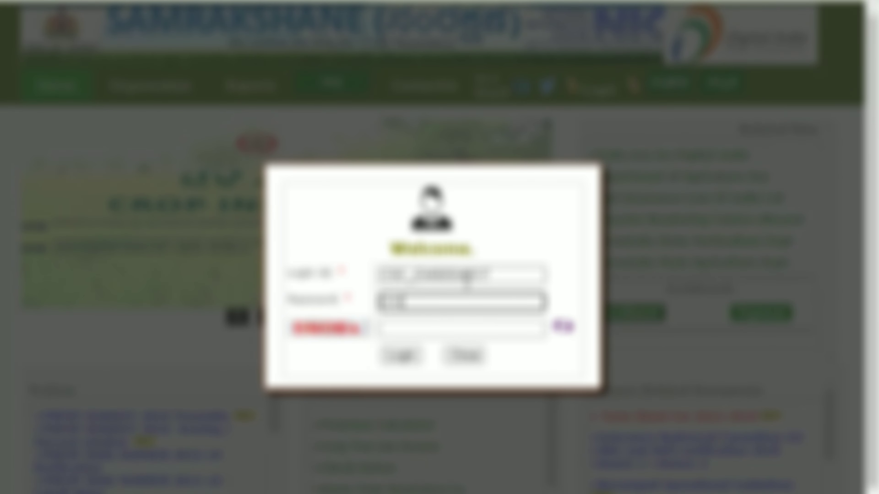
pyautogui.press('Tab')
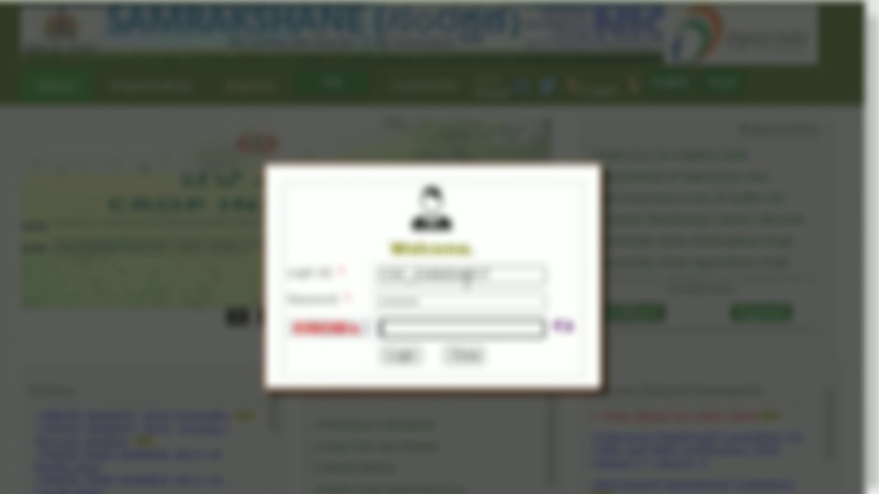
pyautogui.write('878')
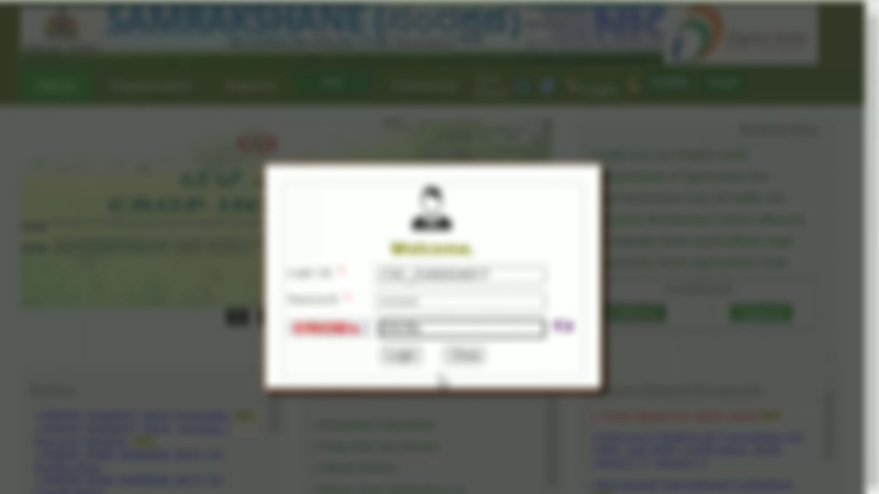
pyautogui.click(405, 360)
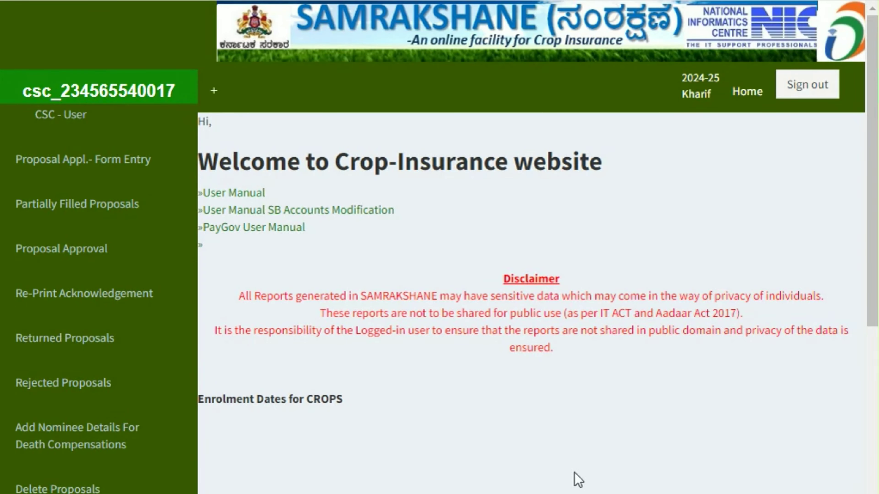
# Review the dashboard, then start a new proposal from Proposal Appl.- Form Entry
pyautogui.scroll(-8, 391, 430)
pyautogui.scroll(8, 391, 431)
pyautogui.scroll(-10, 492, 363)
pyautogui.scroll(10, 520, 379)
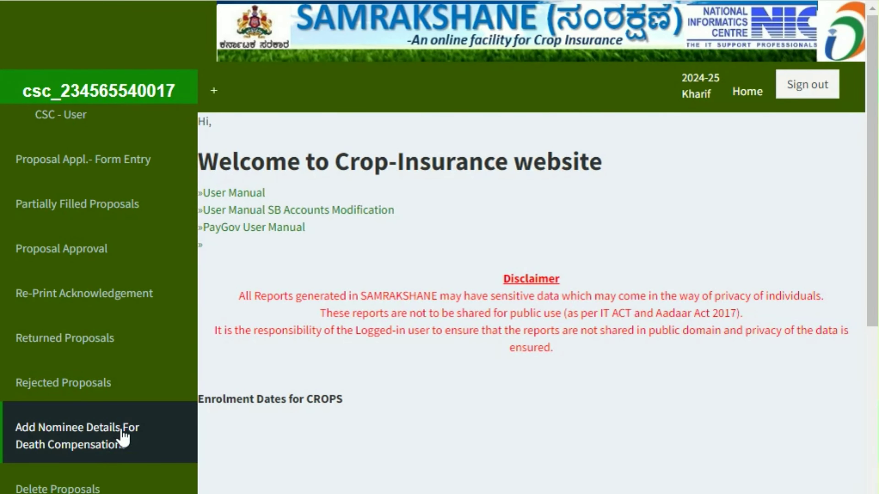
pyautogui.click(142, 168)
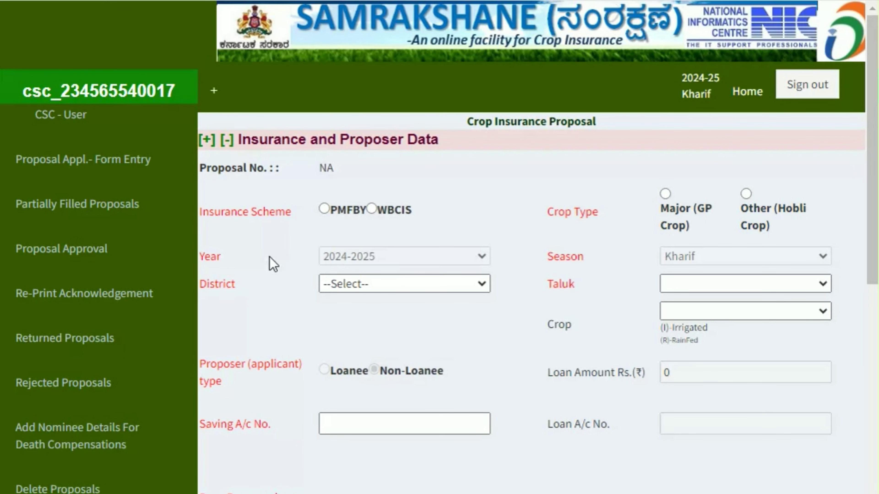
# Choose the PMFBY scheme, Major (GP Crop) crop type and Gadag district
pyautogui.click(325, 210)
pyautogui.click(665, 194)
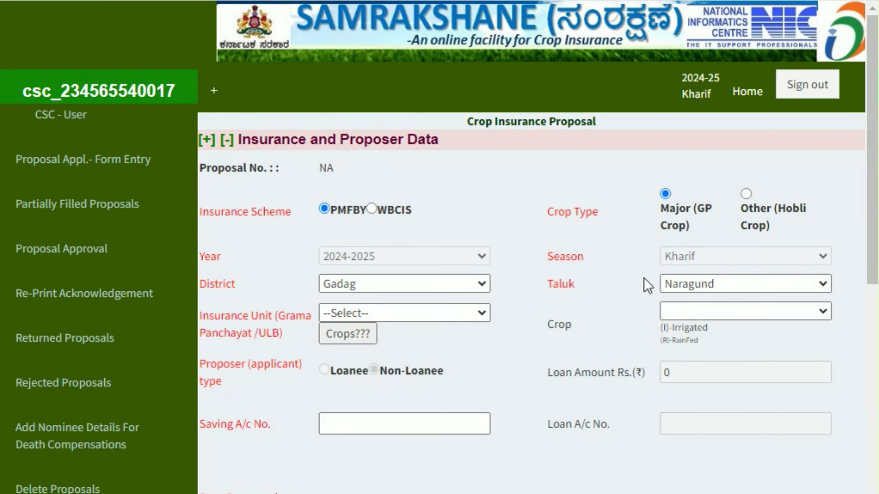
pyautogui.scroll(-2, 550, 285)
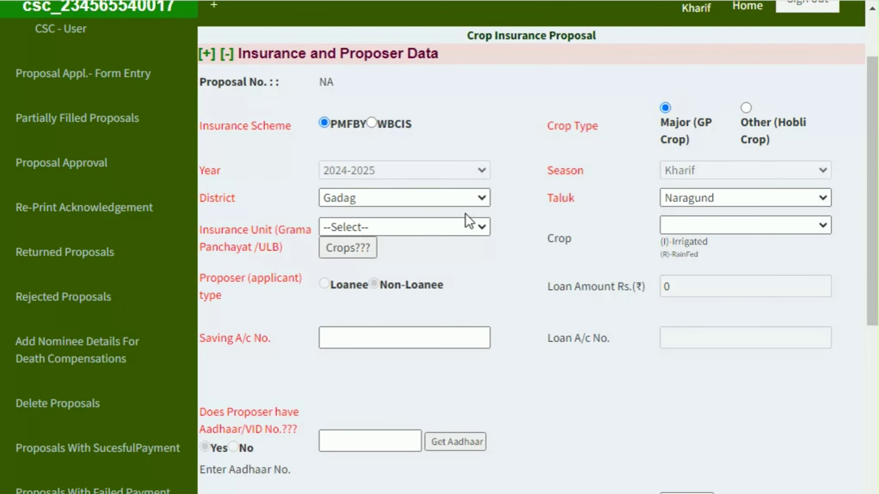
pyautogui.click(360, 201)
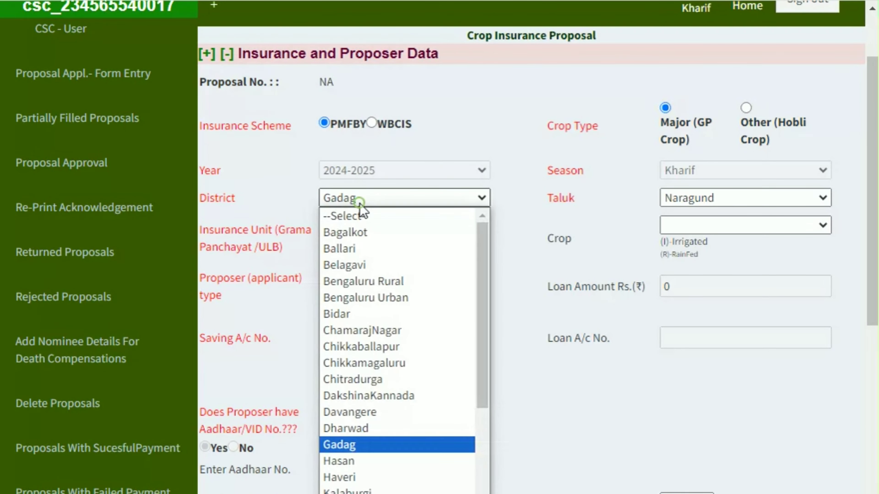
pyautogui.click(359, 202)
# Set taluk Naragund and insurance unit BHIRANAHATTI
pyautogui.click(709, 200)
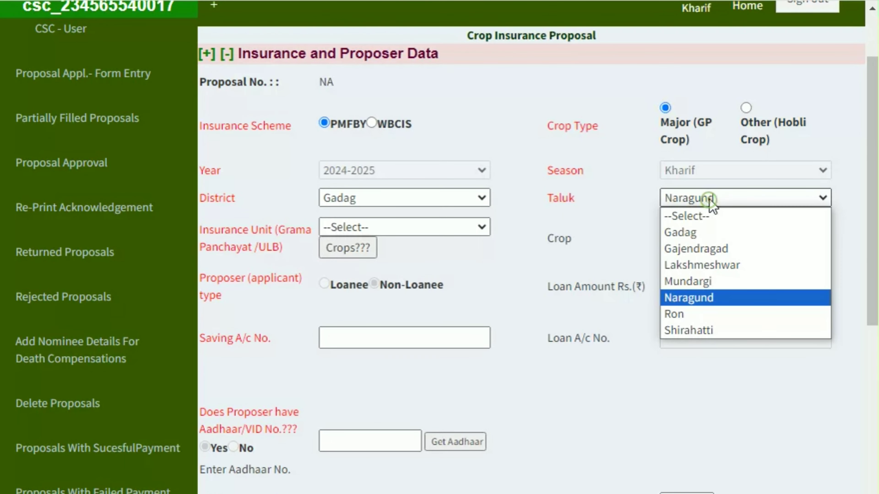
pyautogui.click(710, 200)
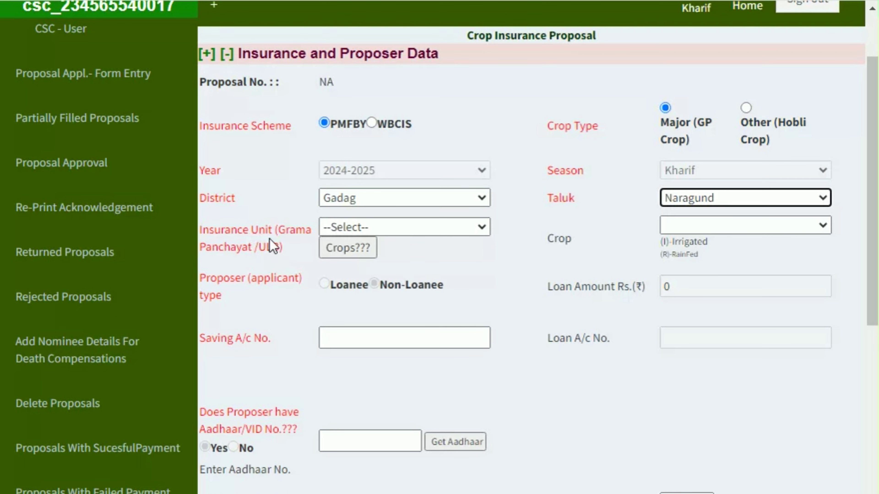
pyautogui.click(414, 229)
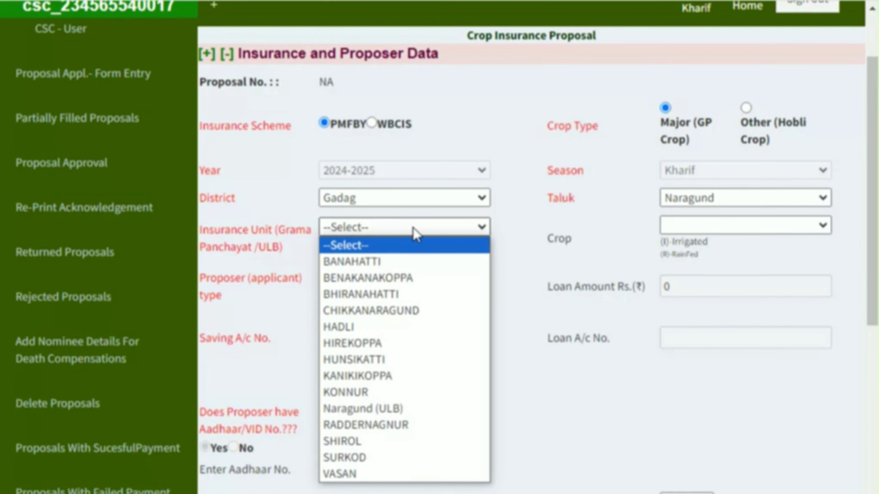
pyautogui.press('Down')
pyautogui.press('Down')
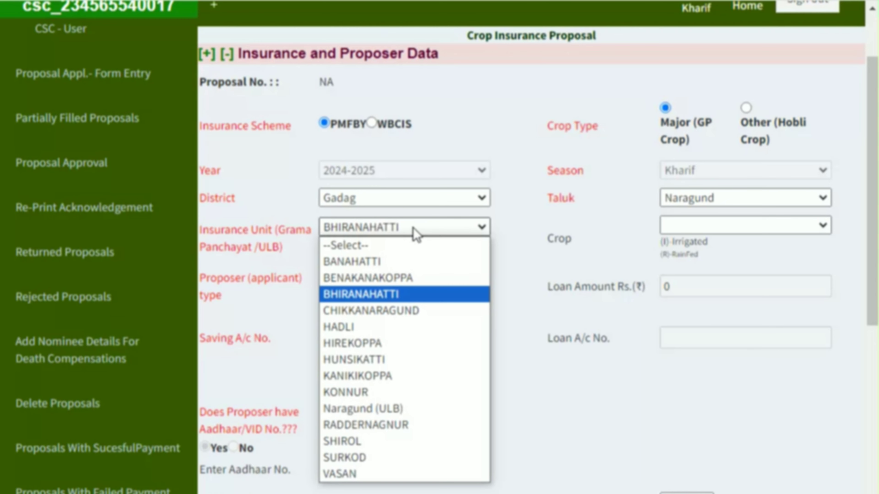
pyautogui.press('Return')
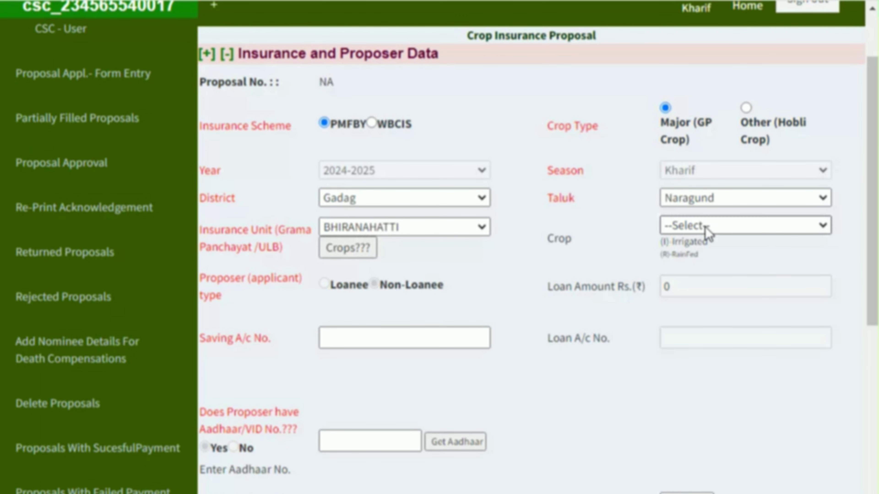
pyautogui.click(735, 225)
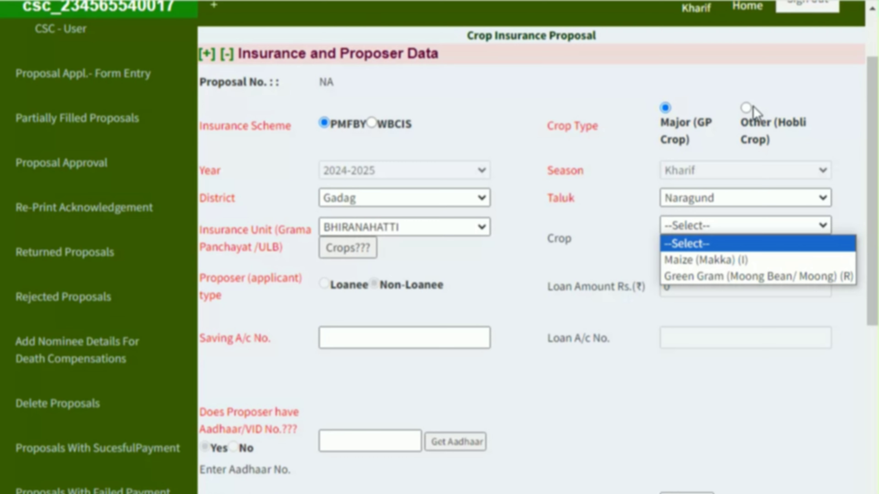
# Try hobli-level crops with insurance unit ಕೊಣ್ಣೂರ and check its crop list
pyautogui.click(747, 108)
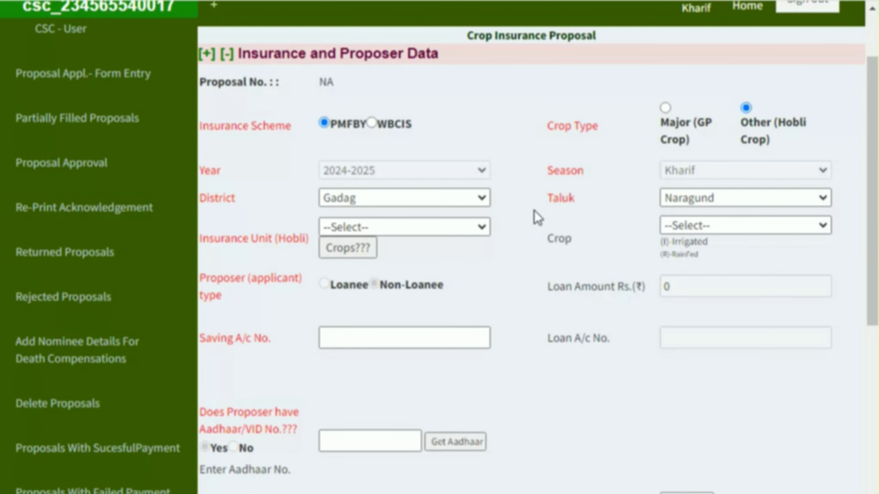
pyautogui.click(423, 226)
pyautogui.click(409, 263)
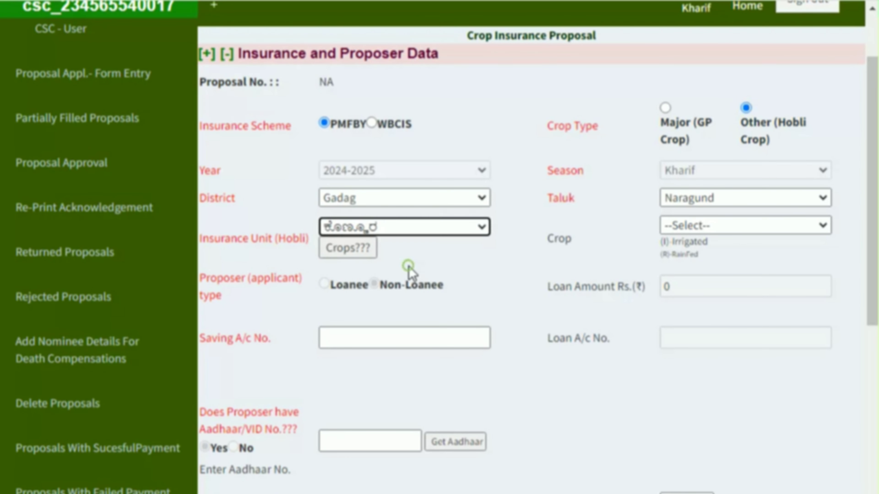
pyautogui.click(367, 227)
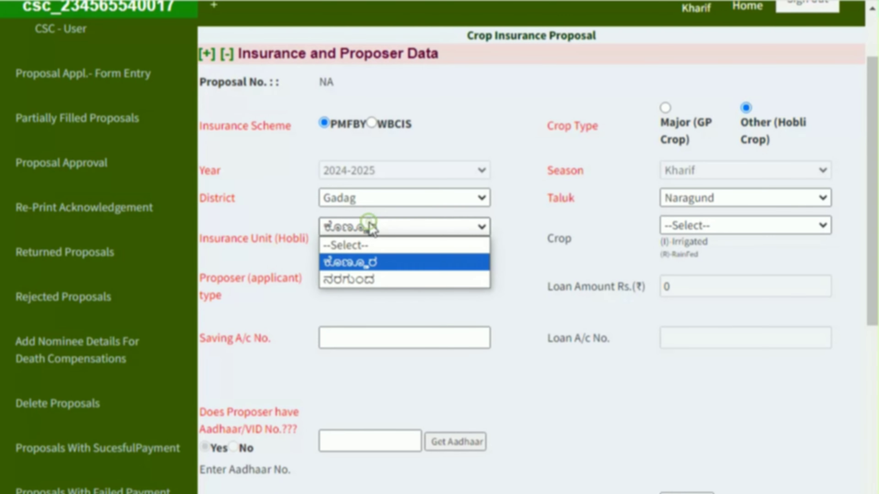
pyautogui.click(395, 228)
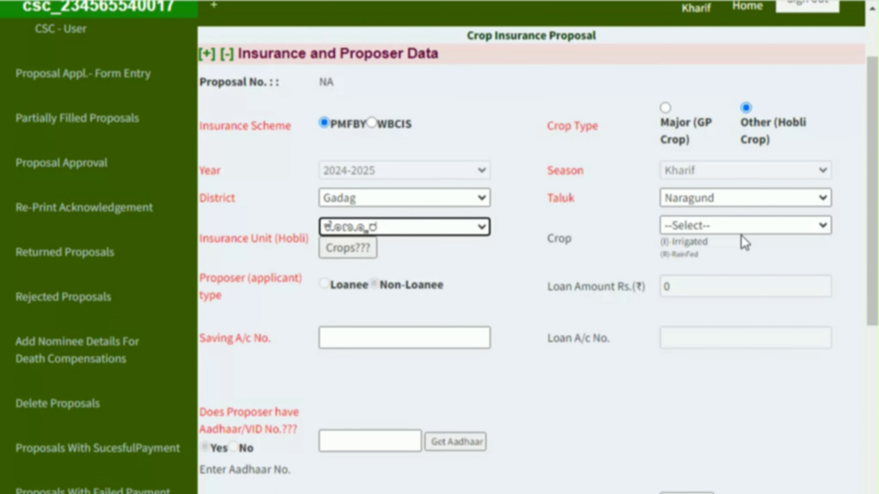
pyautogui.click(747, 227)
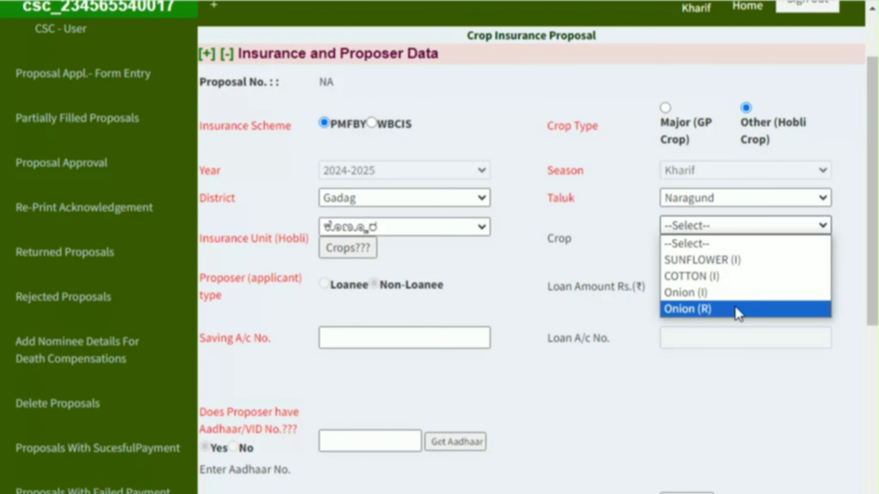
# Switch back to Major (GP Crop), unit BHIRANAHATTI, and choose Green Gram (Moong Bean/ Moong) as the crop
pyautogui.click(664, 109)
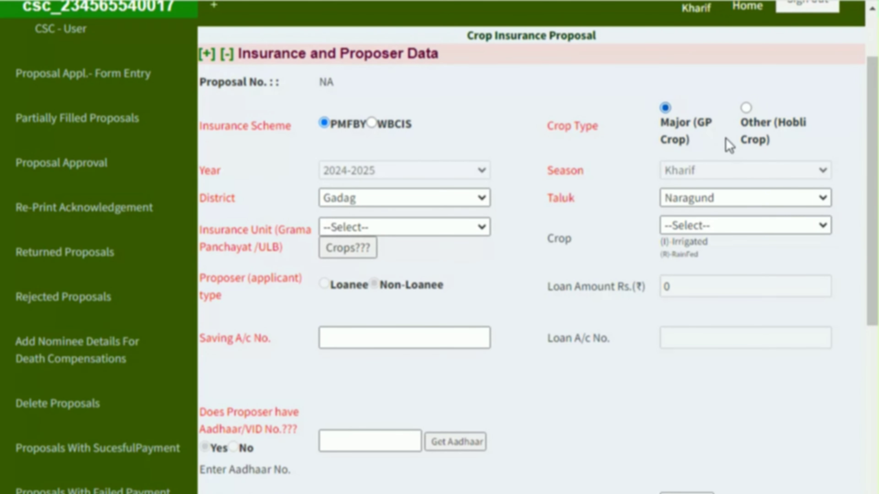
pyautogui.click(411, 227)
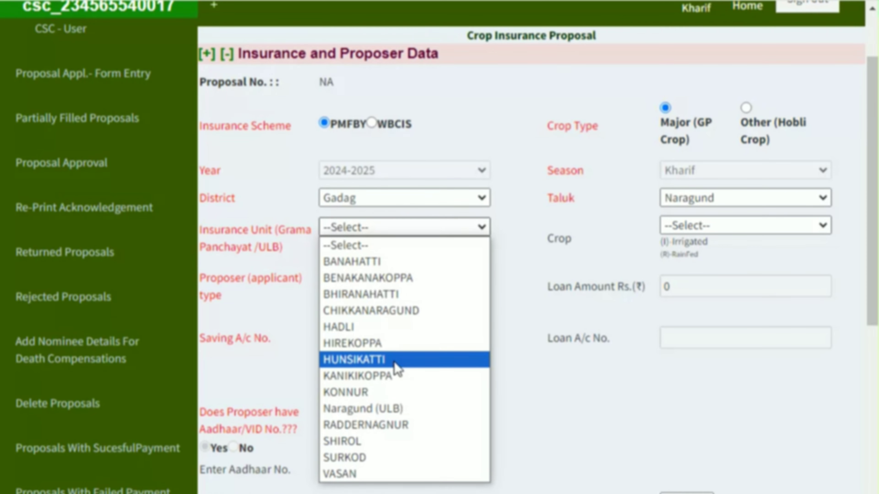
pyautogui.click(397, 295)
pyautogui.click(738, 226)
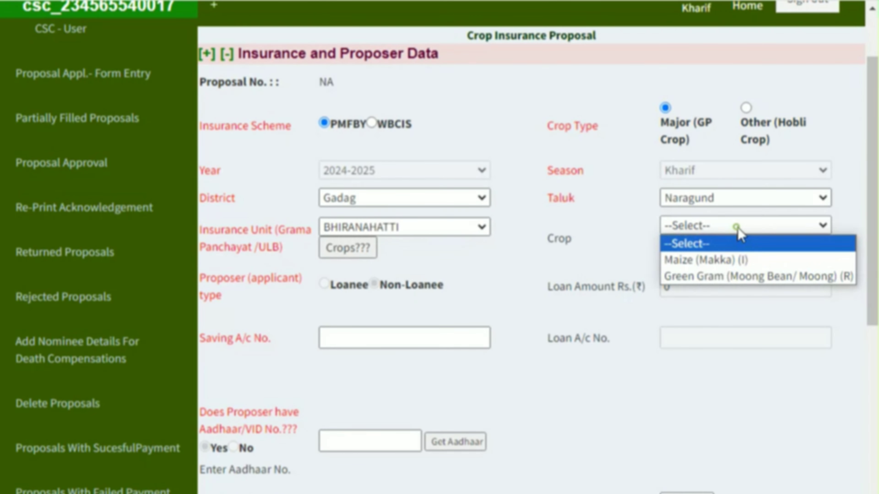
pyautogui.click(743, 277)
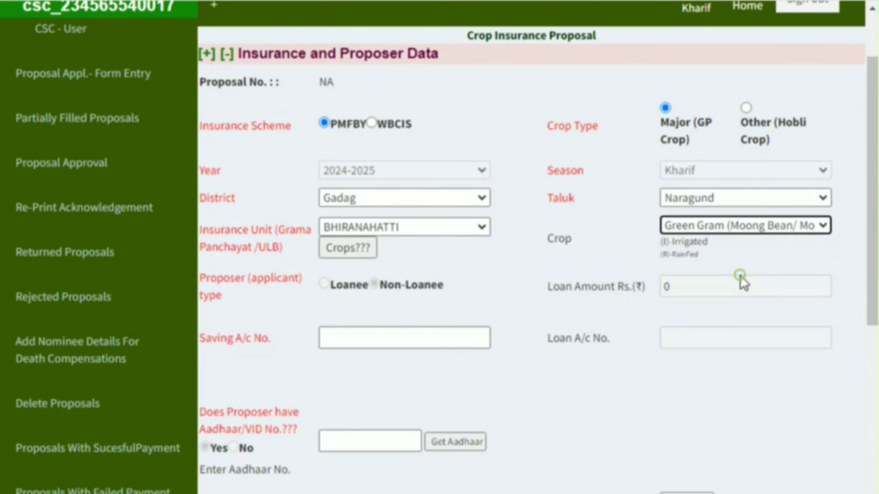
pyautogui.click(740, 227)
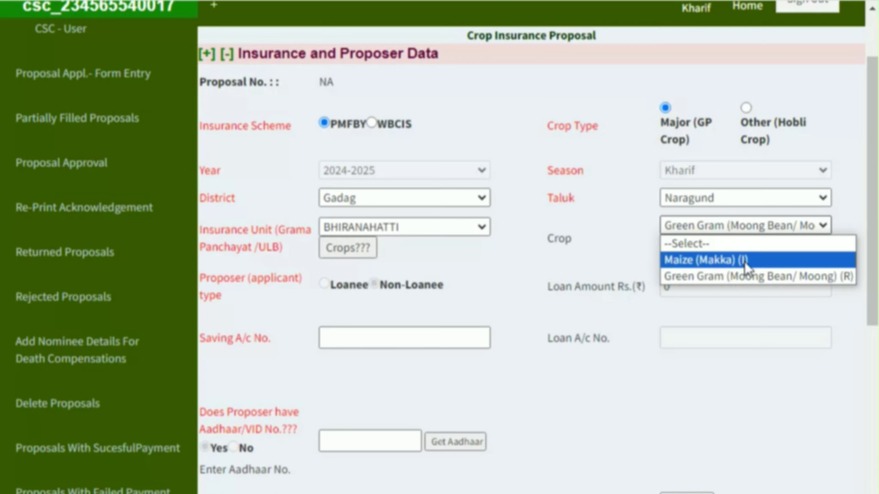
pyautogui.click(840, 281)
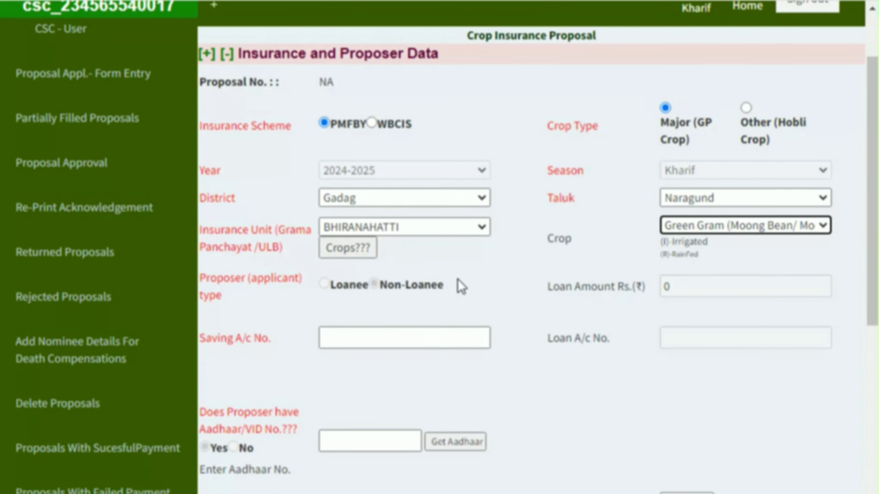
# Look up the proposer's Aadhaar number and acknowledge the previous-data notice
pyautogui.scroll(-2, 453, 329)
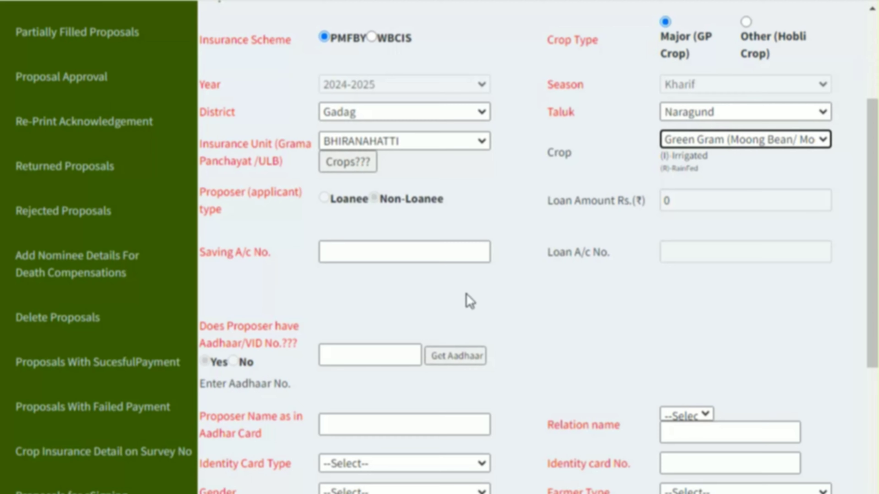
pyautogui.click(333, 357)
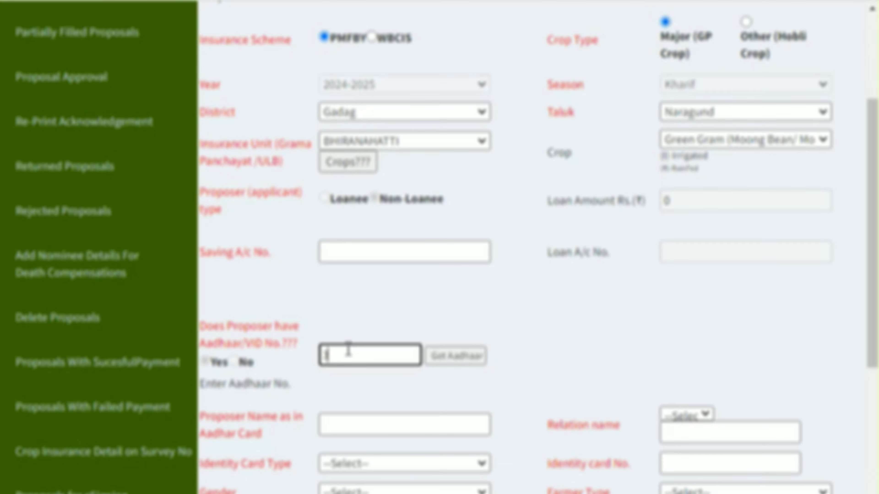
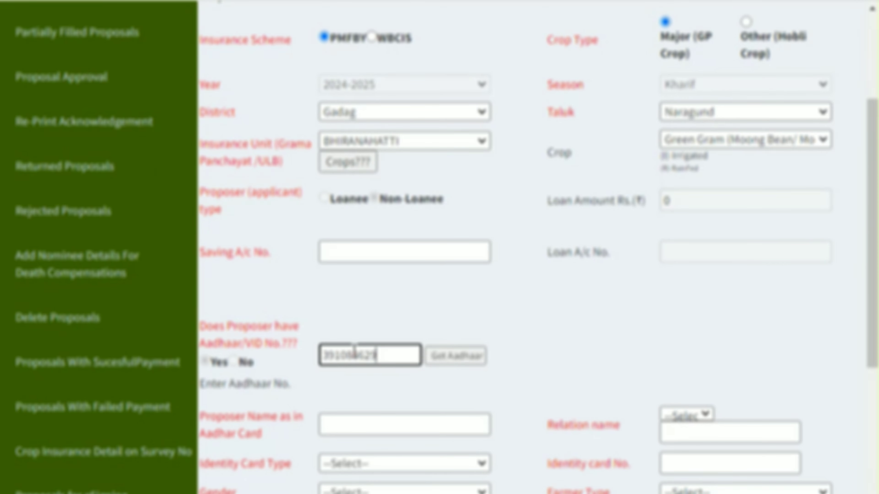
pyautogui.write('876')
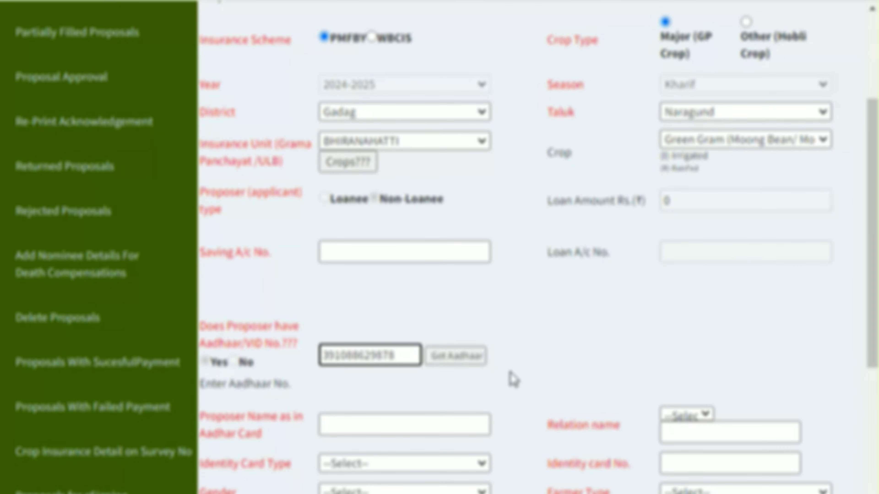
pyautogui.click(468, 362)
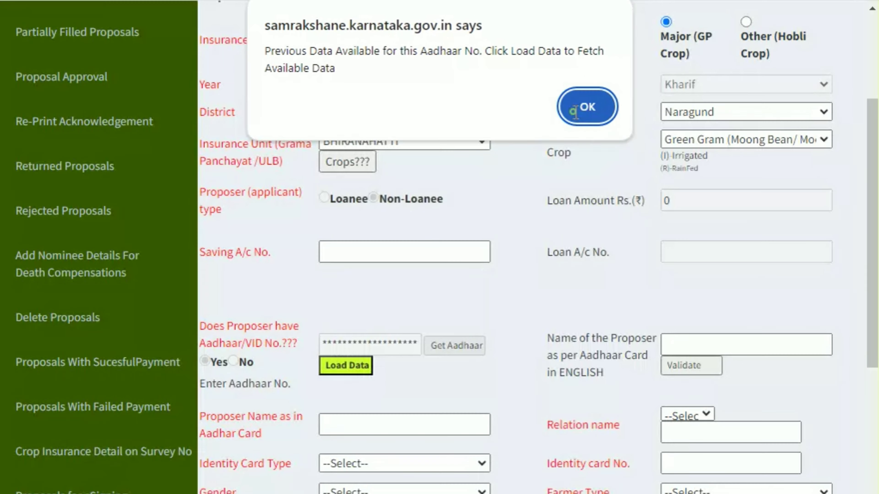
pyautogui.click(568, 115)
# Load the farmer's saved data into the form and validate the English name
pyautogui.scroll(-2, 453, 371)
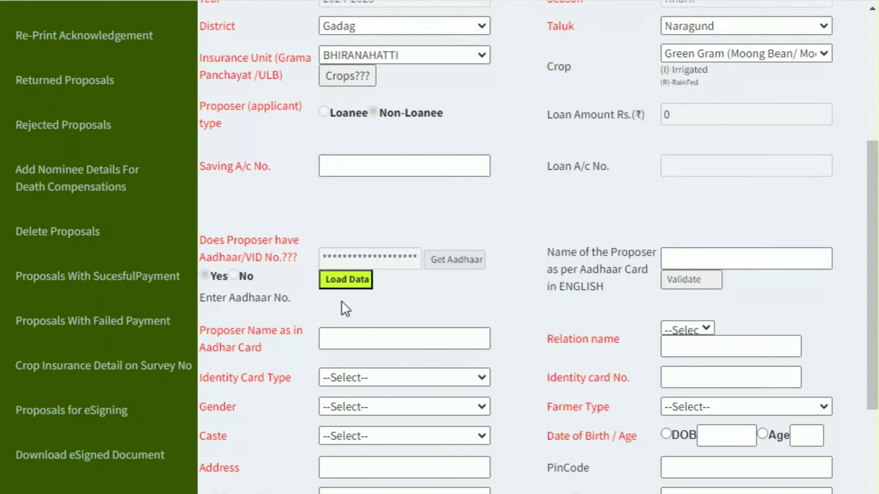
pyautogui.click(348, 286)
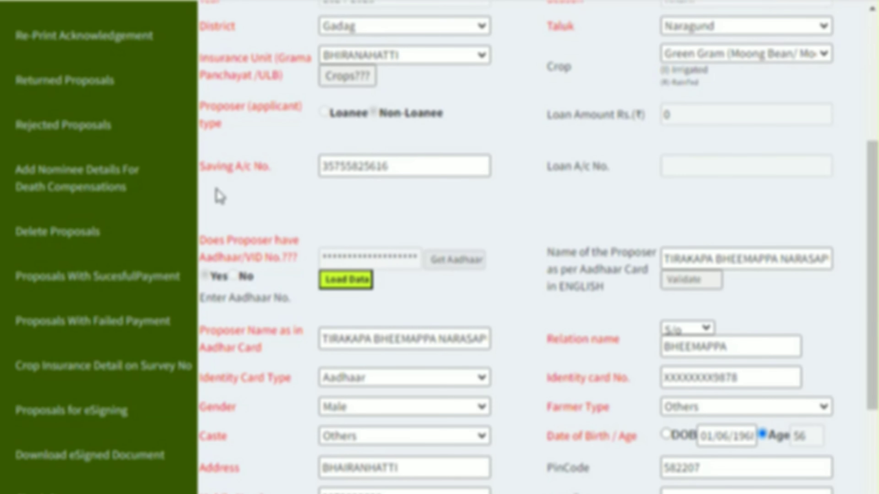
pyautogui.scroll(-3, 751, 261)
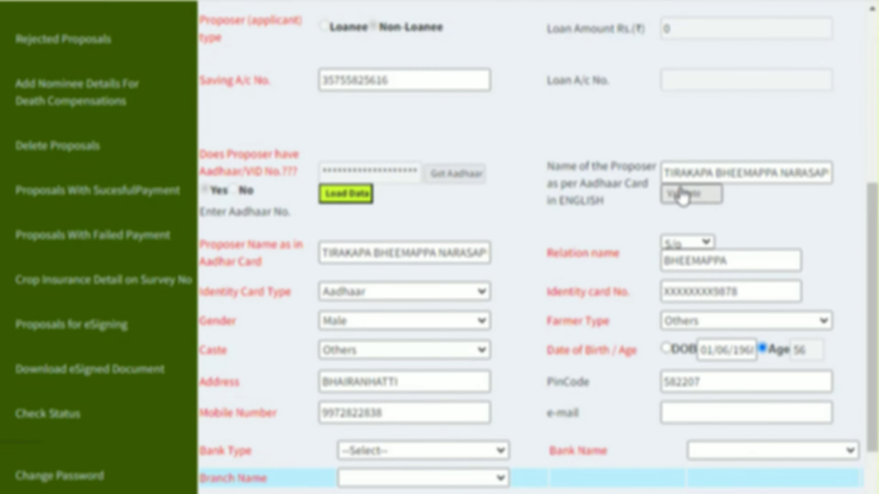
pyautogui.scroll(2, 398, 208)
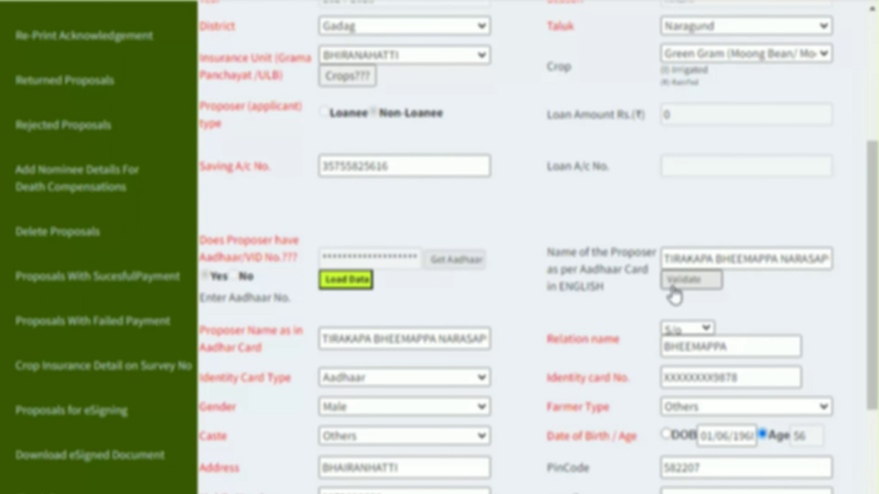
pyautogui.click(693, 288)
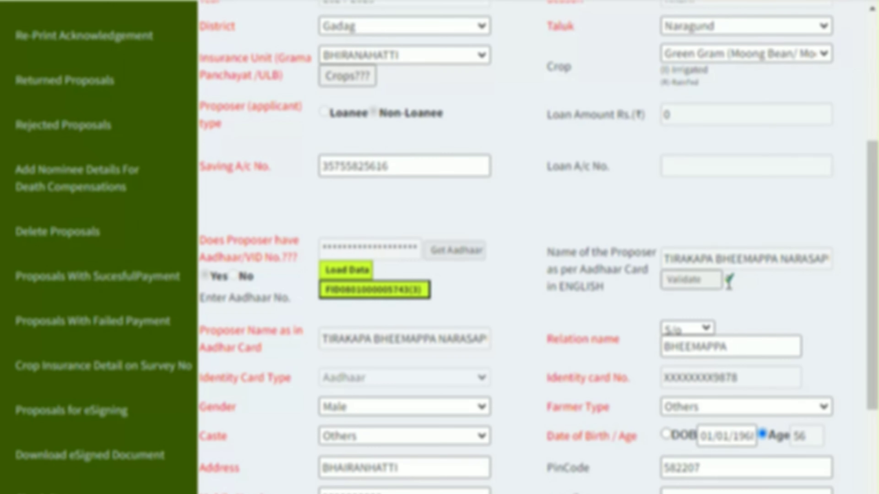
pyautogui.scroll(-2, 494, 308)
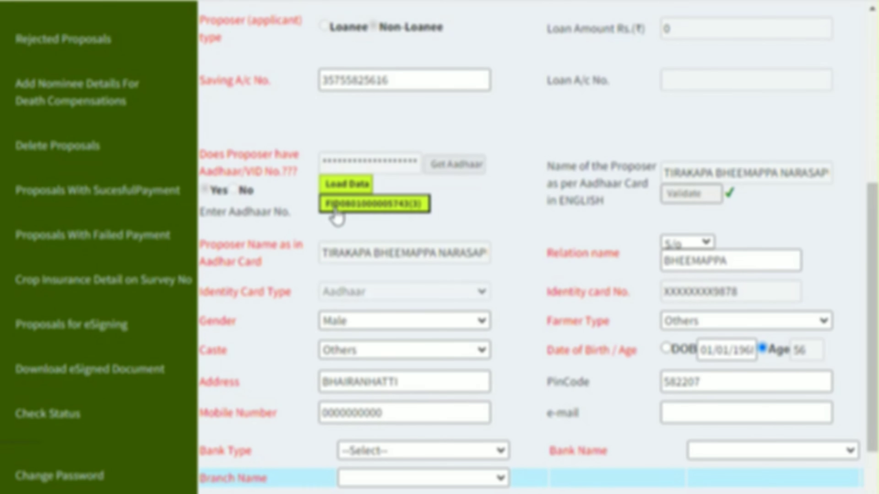
# Select survey number 83*/28 from the land records, after dismissing the 'Please Select Survey No' alert
pyautogui.click(419, 208)
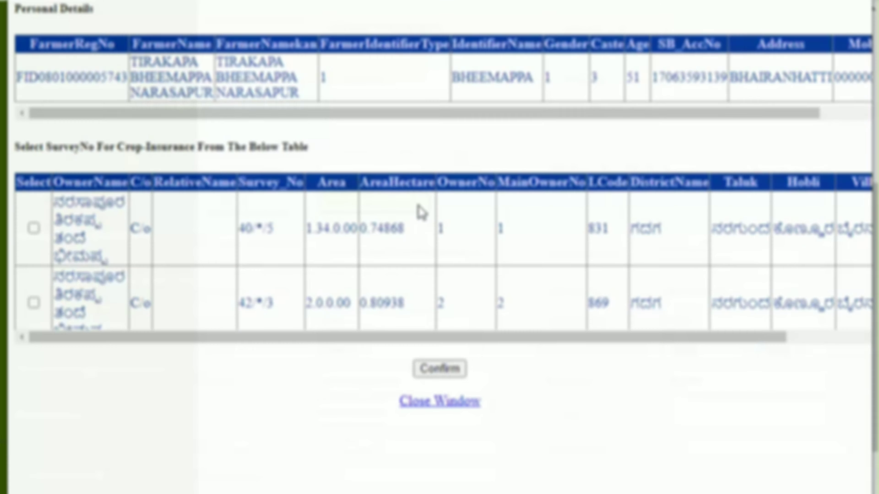
pyautogui.scroll(-2, 158, 239)
pyautogui.scroll(2, 157, 243)
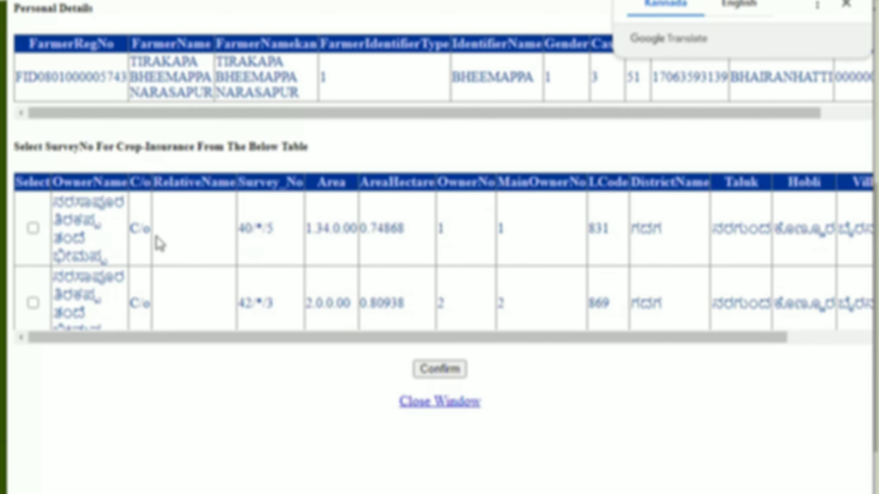
pyautogui.click(439, 369)
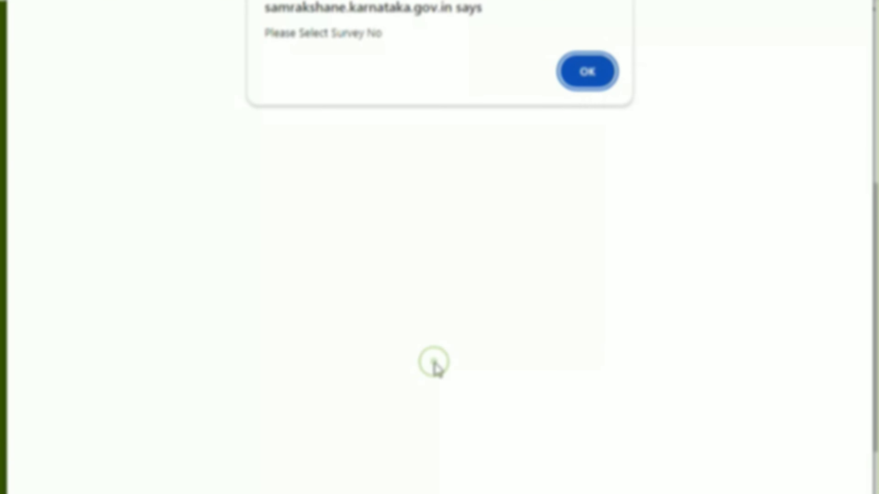
pyautogui.click(588, 75)
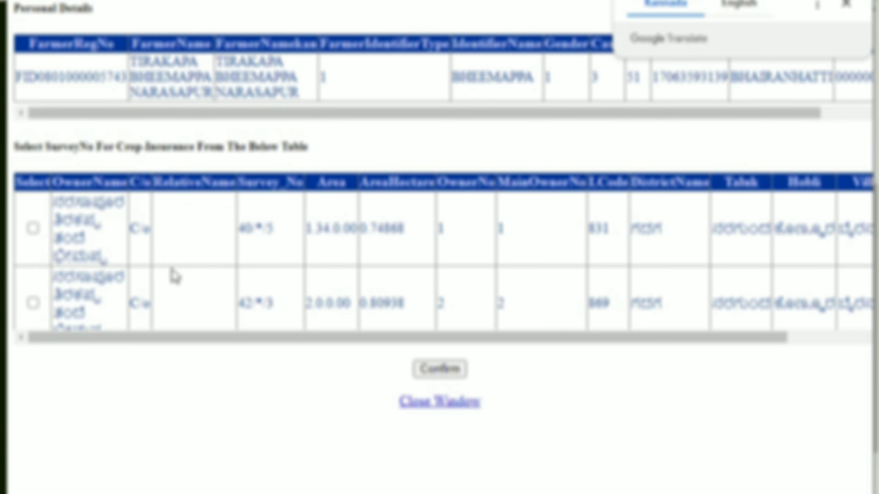
pyautogui.scroll(-2, 192, 281)
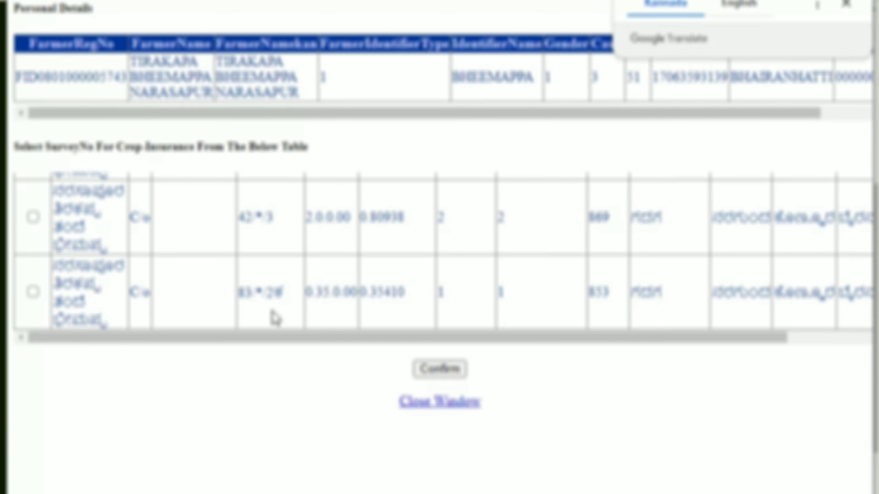
pyautogui.moveTo(298, 337); pyautogui.dragTo(704, 351)
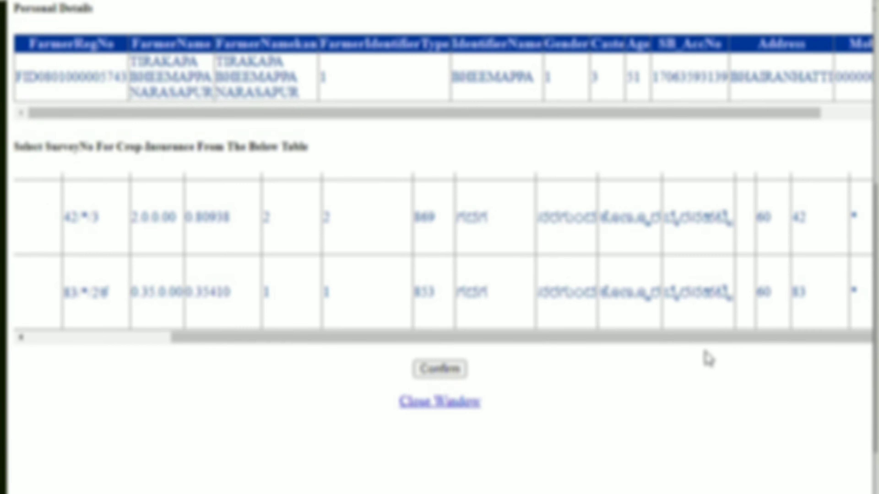
pyautogui.moveTo(292, 350); pyautogui.dragTo(131, 331)
pyautogui.click(33, 291)
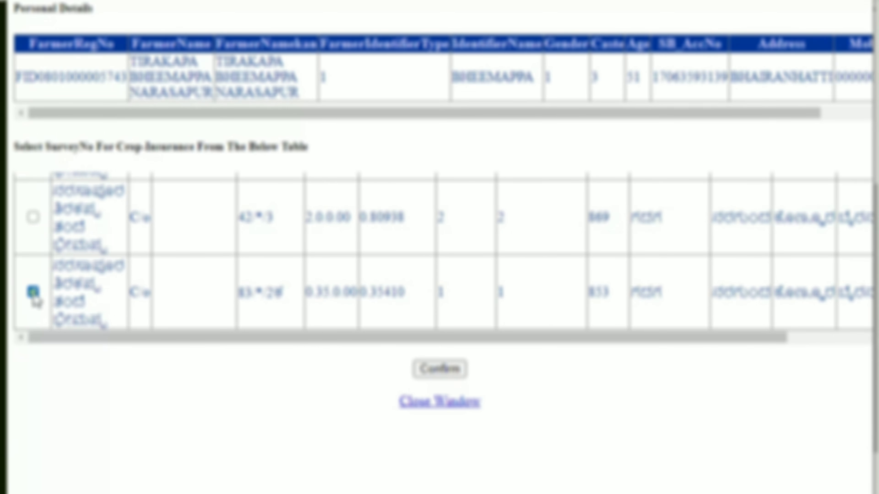
pyautogui.click(446, 372)
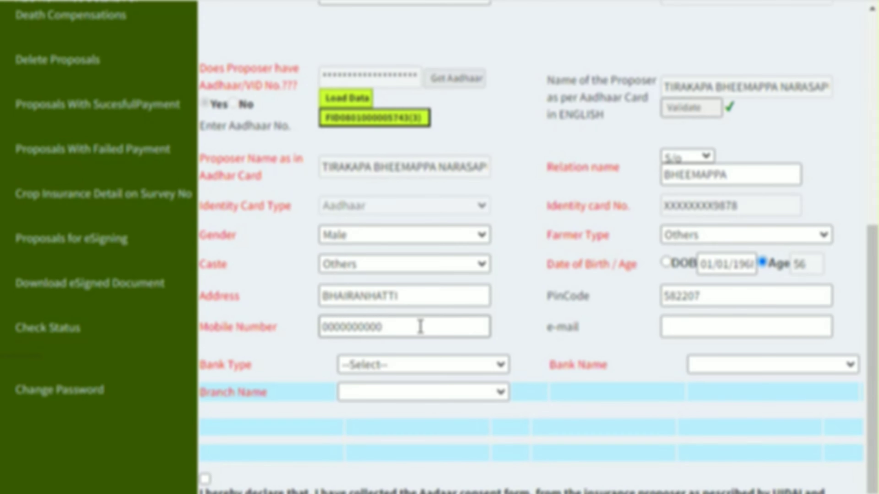
# Replace the placeholder with the proposer's mobile number
pyautogui.scroll(3, 421, 327)
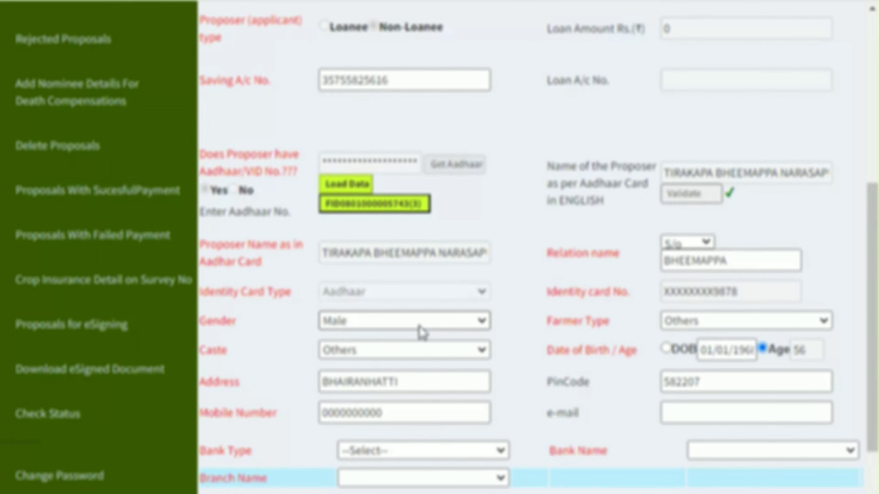
pyautogui.doubleClick(399, 405)
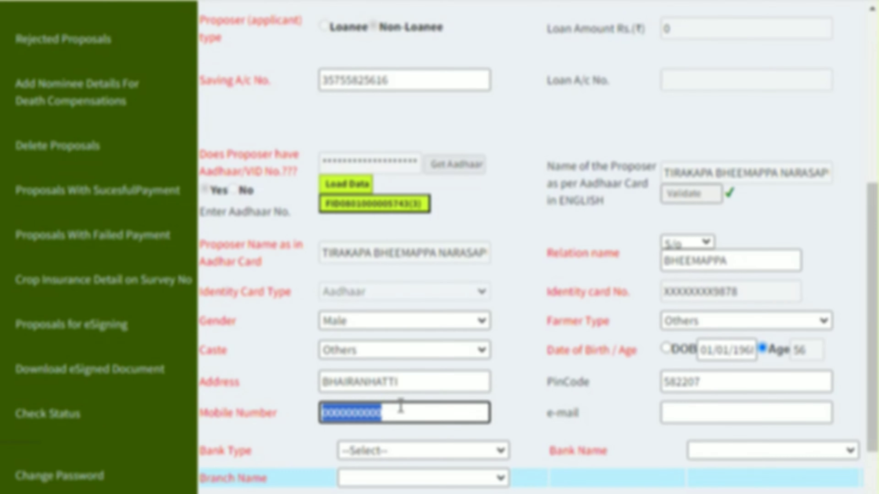
pyautogui.press('BackSpace')
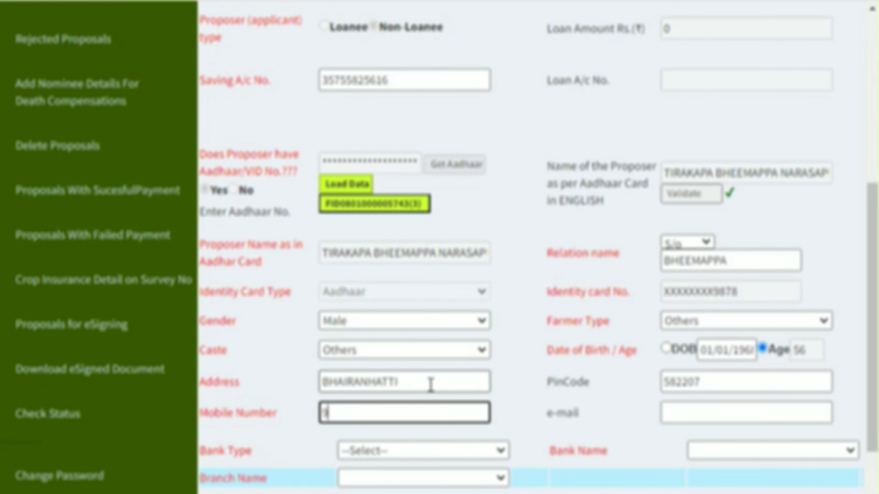
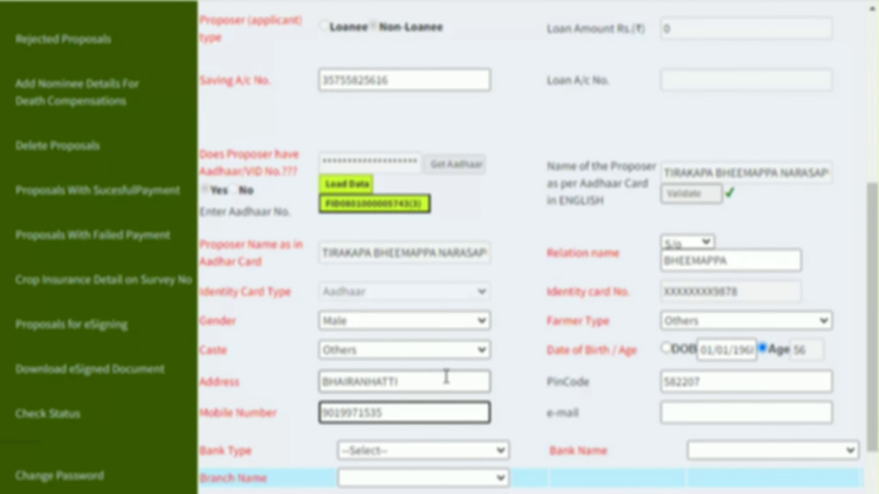
pyautogui.scroll(-3, 647, 379)
pyautogui.scroll(3, 648, 379)
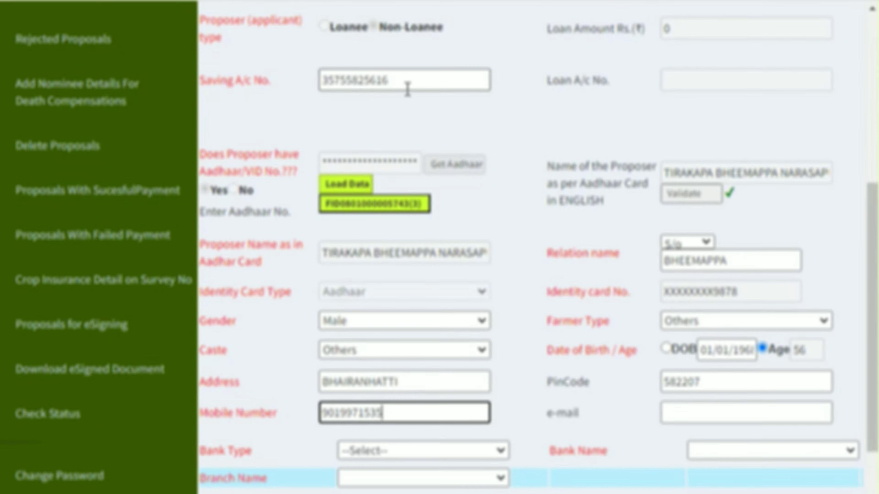
pyautogui.scroll(-3, 441, 157)
# Set bank type Nationalised and bank State Bank of India
pyautogui.click(440, 364)
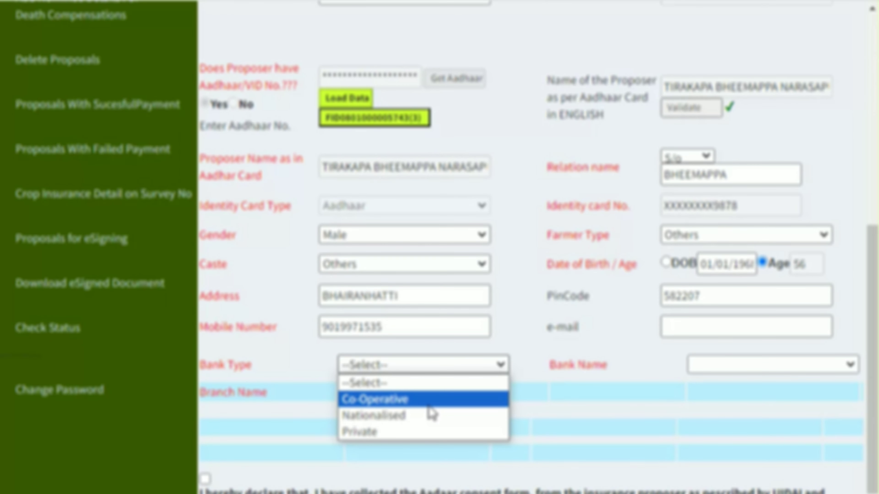
pyautogui.click(445, 421)
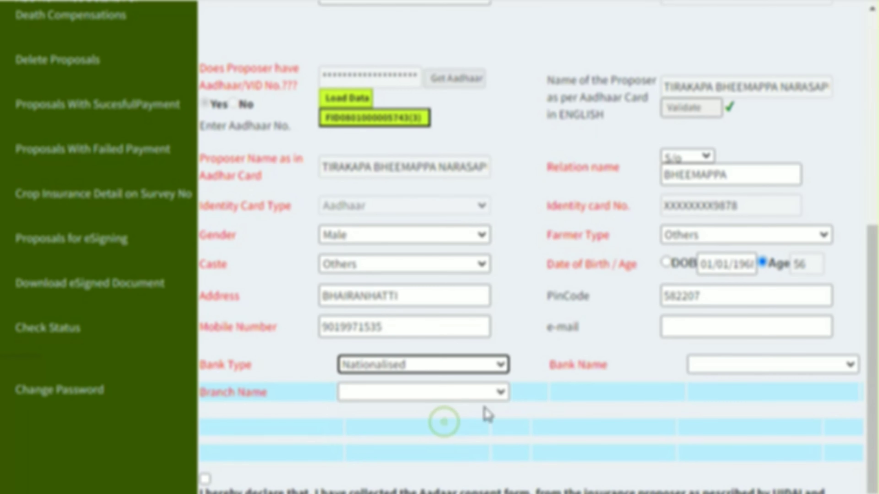
pyautogui.click(724, 372)
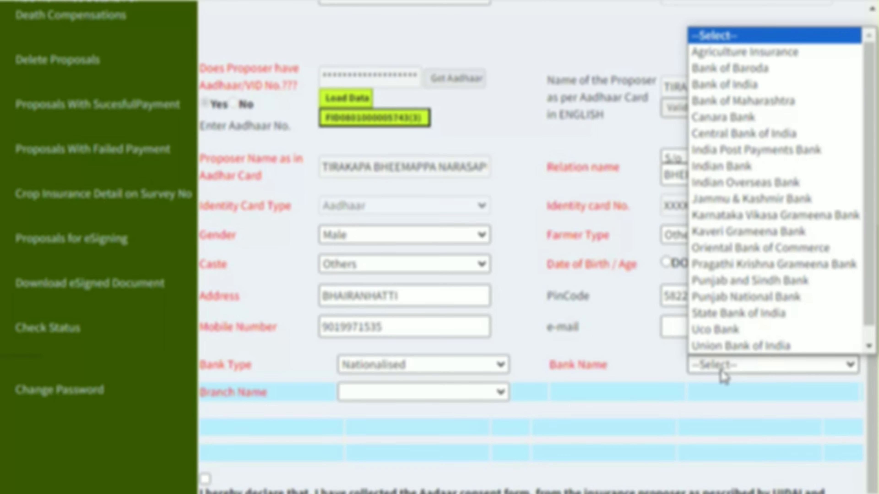
pyautogui.press('s')
pyautogui.click(722, 375)
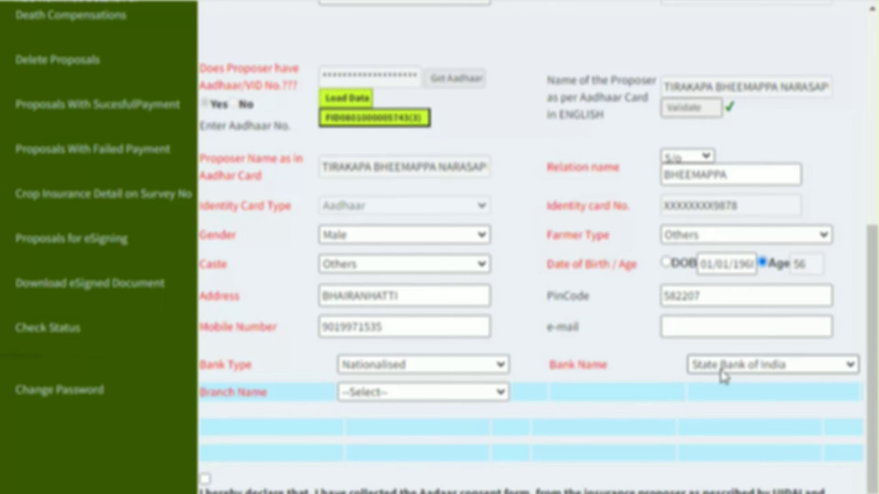
# Choose branch NARGUND A.D.B. and accept the Aadhaar consent declaration
pyautogui.click(440, 402)
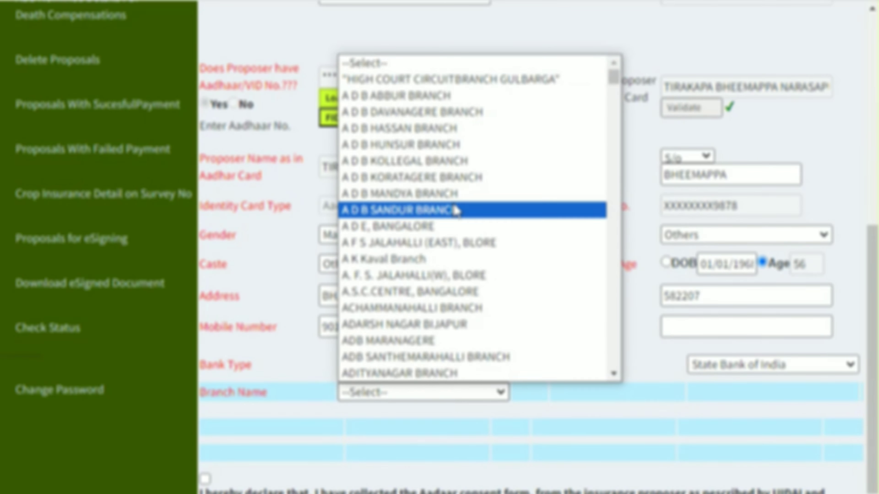
pyautogui.scroll(-10, 450, 215)
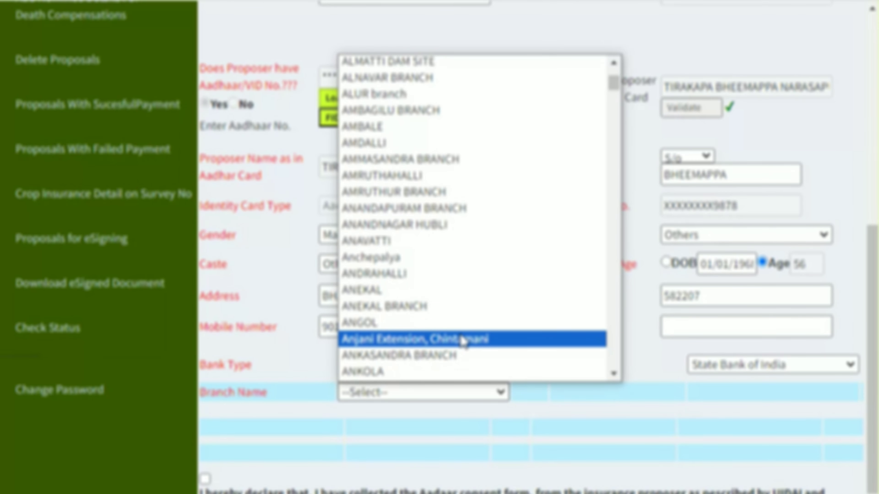
pyautogui.write('narg')
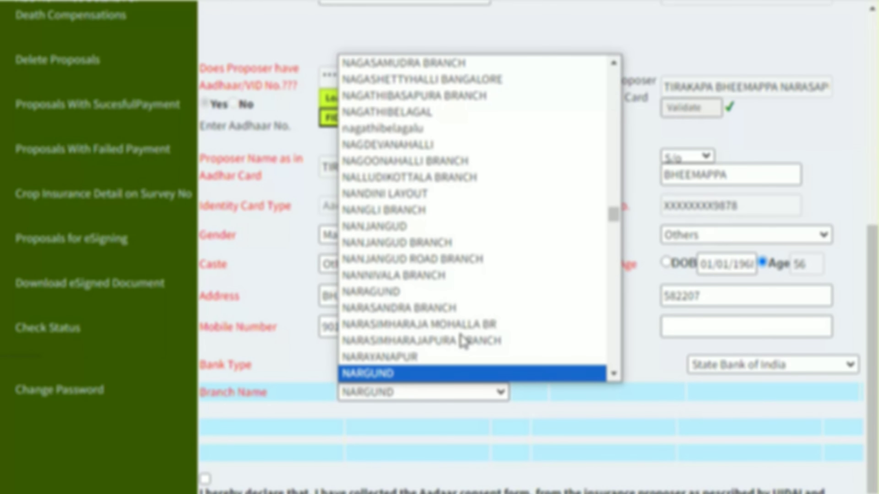
pyautogui.press('Down')
pyautogui.press('Return')
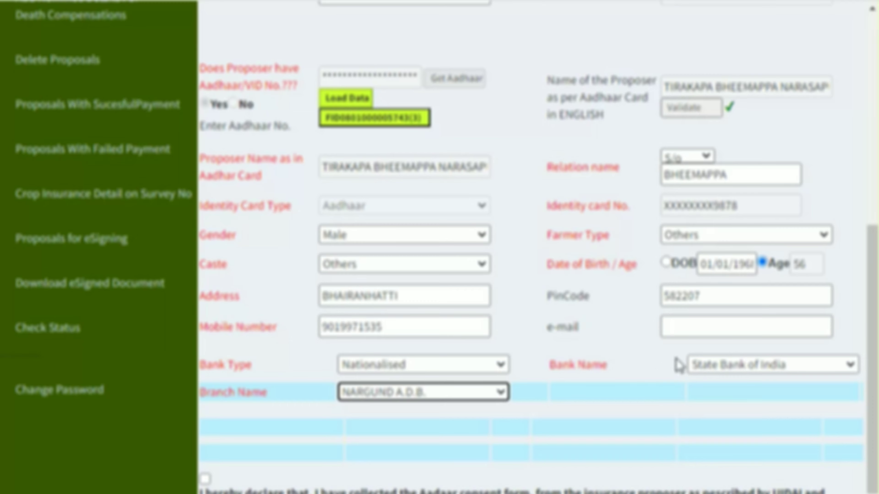
pyautogui.scroll(-2, 555, 380)
pyautogui.click(205, 393)
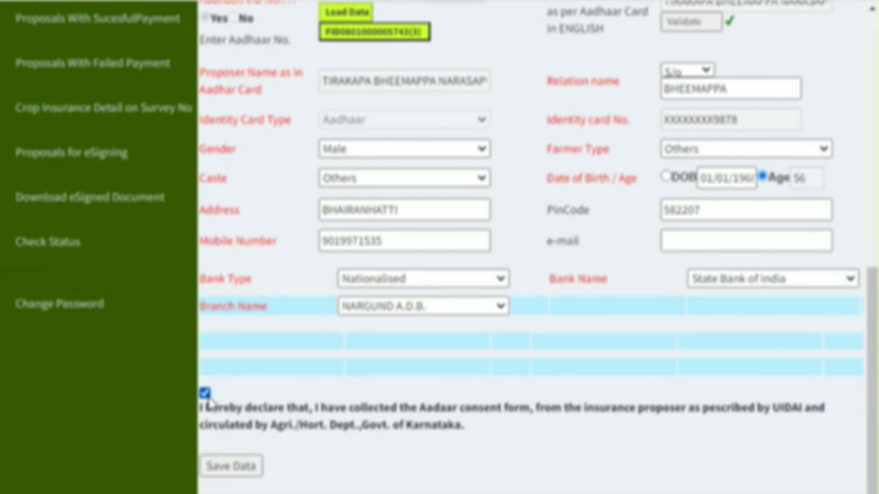
# Save the proposal, select its new application number, and dismiss the 'Application Saved Successfully' alert
pyautogui.click(242, 467)
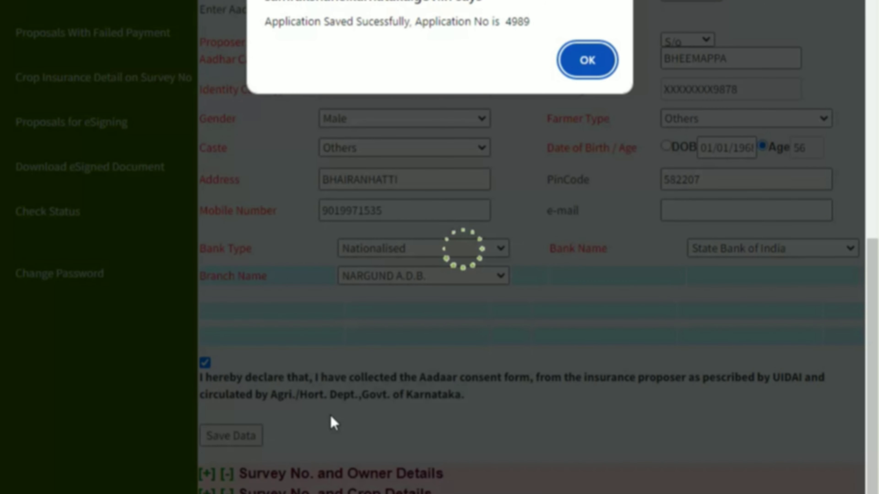
pyautogui.doubleClick(522, 21)
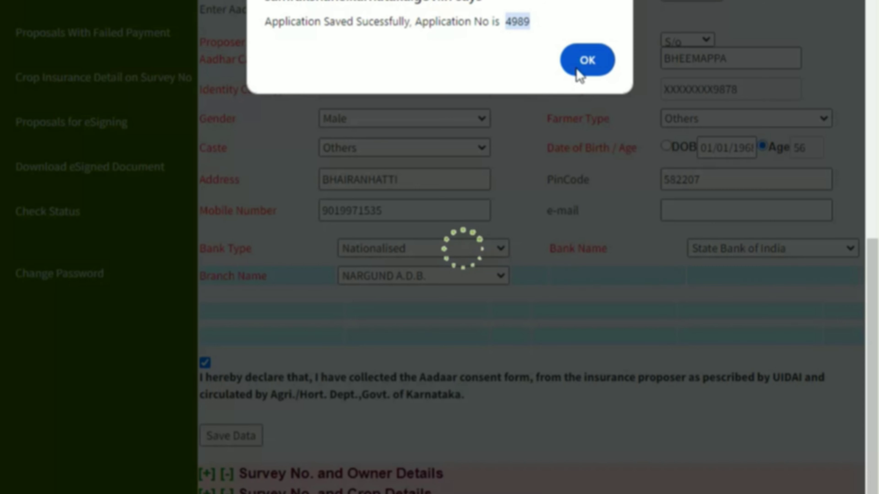
pyautogui.click(608, 62)
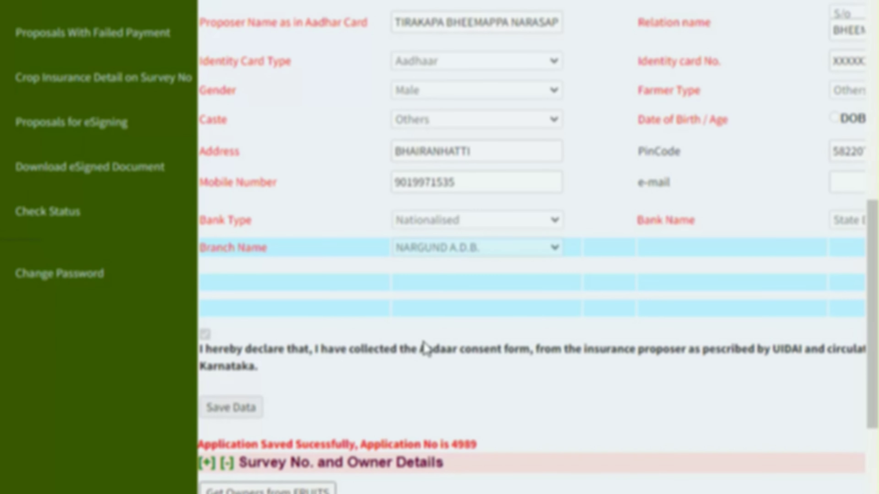
# Save the owner details, select survey number 83 for crop entry, and collapse the side menu
pyautogui.scroll(-5, 423, 349)
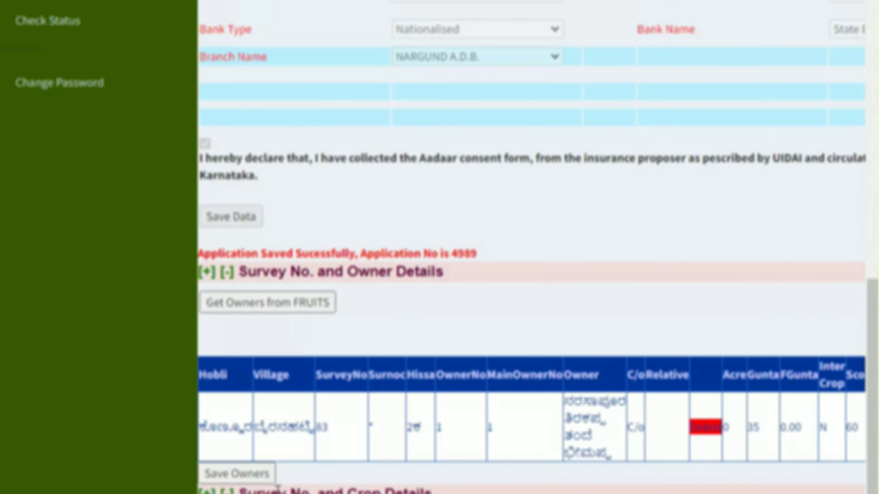
pyautogui.click(246, 475)
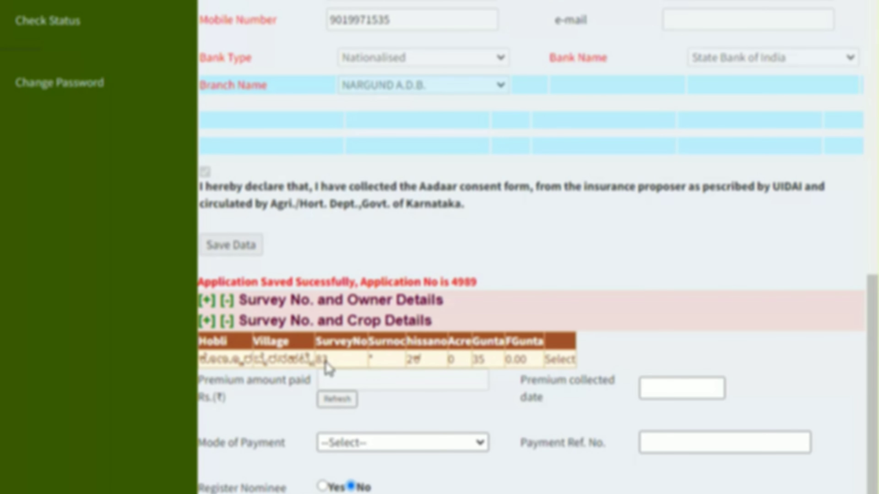
pyautogui.click(563, 362)
pyautogui.scroll(20, 564, 368)
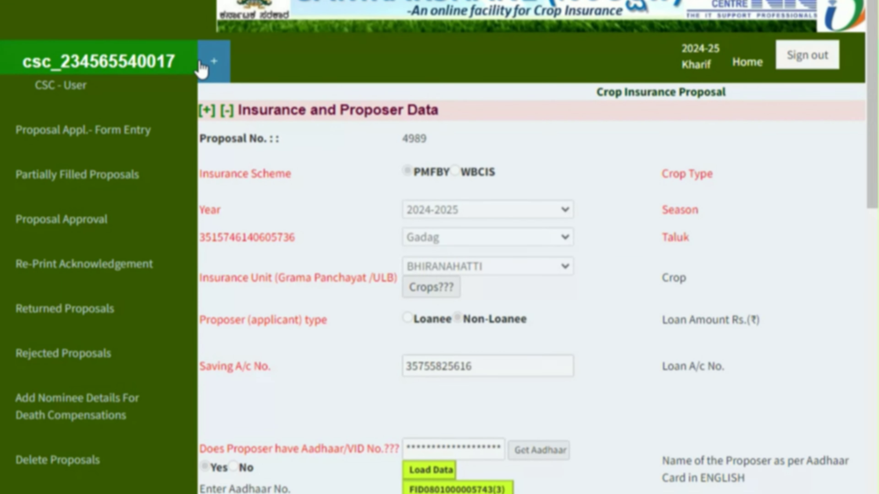
pyautogui.click(216, 69)
pyautogui.scroll(-8, 465, 301)
# Enter insured area 0 acre 35 gunta 0 and calculate sum insured 11753.88 and premium 235.08
pyautogui.scroll(-6, 468, 301)
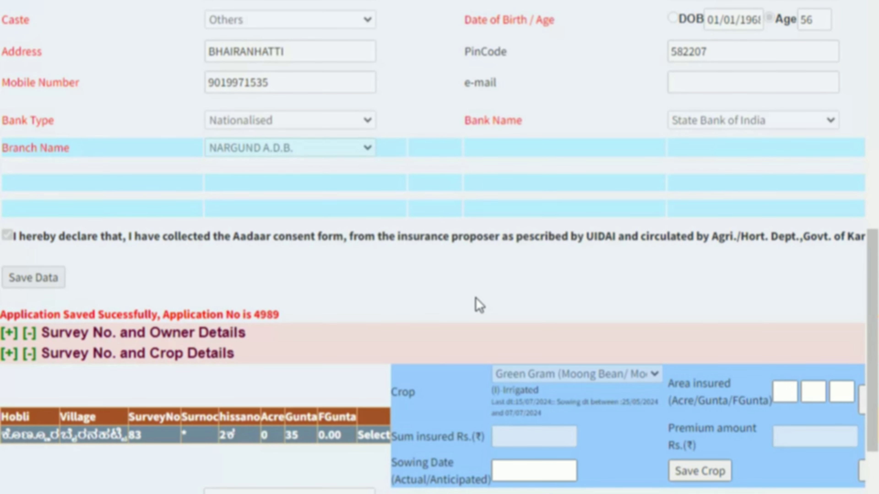
pyautogui.hotkey('ctrl', '-')
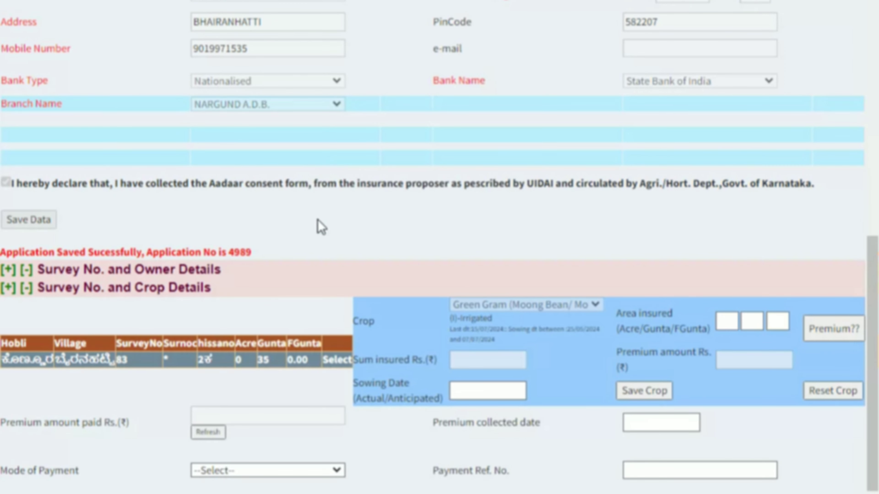
pyautogui.scroll(-1, 235, 308)
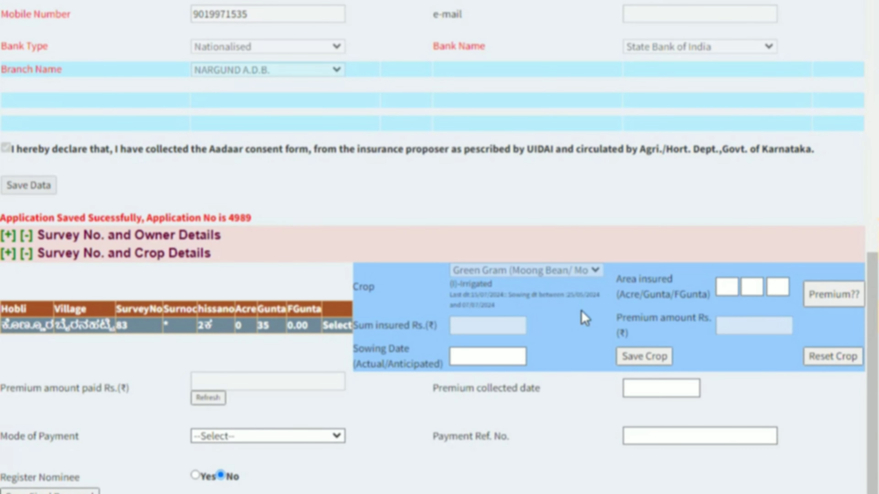
pyautogui.click(720, 291)
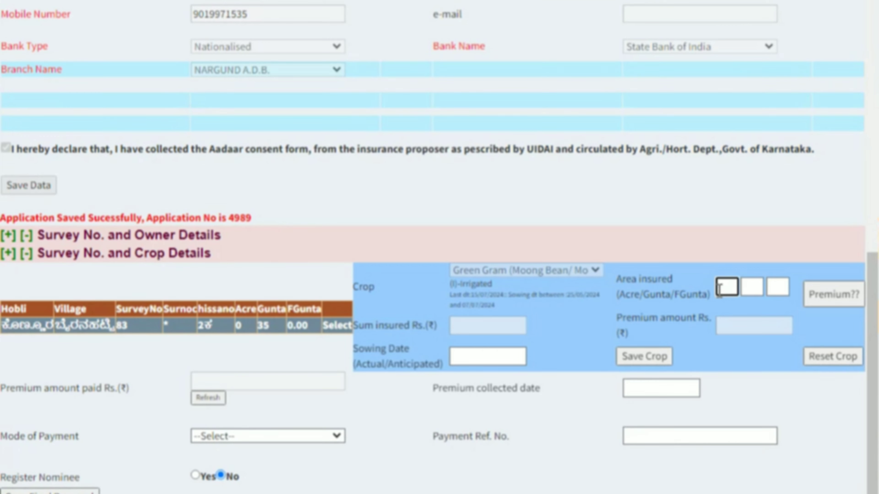
pyautogui.press('Tab')
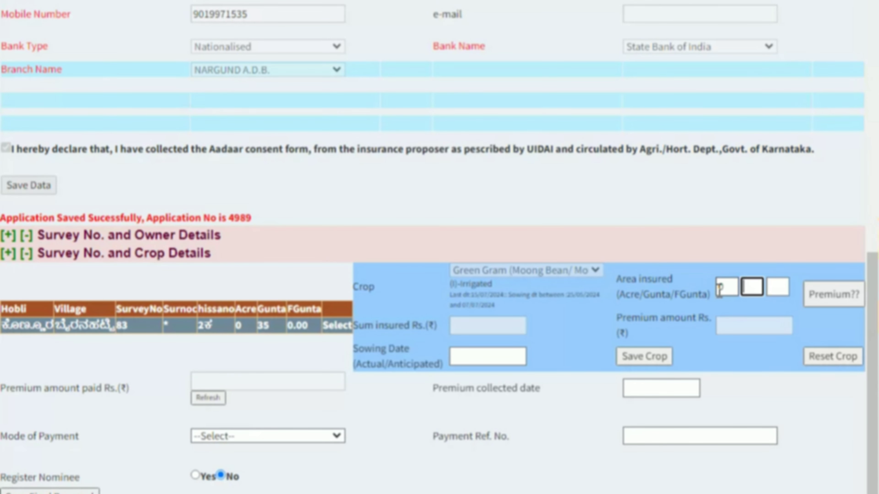
pyautogui.press('Tab')
pyautogui.write('0')
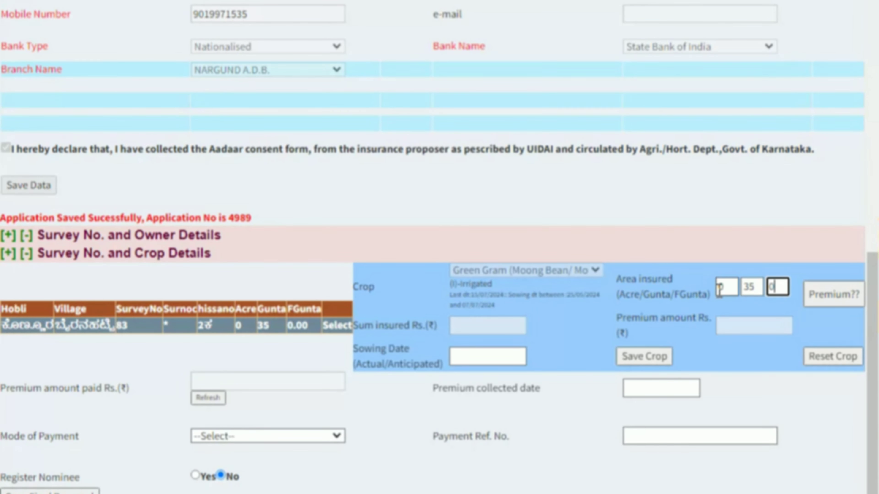
pyautogui.press('Tab')
pyautogui.press('Return')
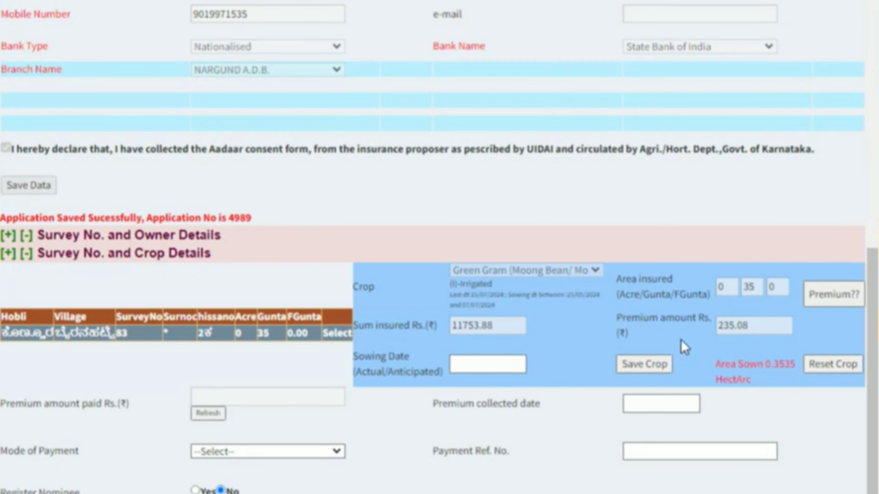
# Set the Green Gram sowing date to 03/06/2024 and save the crop
pyautogui.click(506, 366)
pyautogui.click(499, 362)
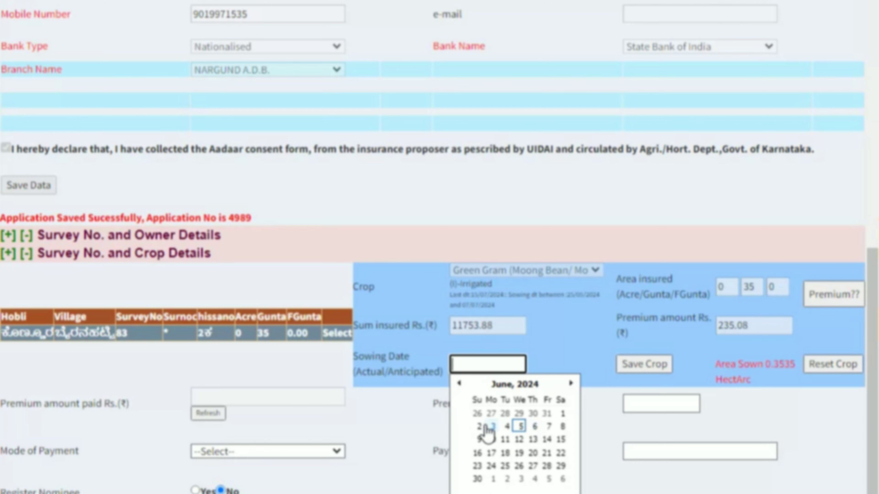
pyautogui.click(493, 427)
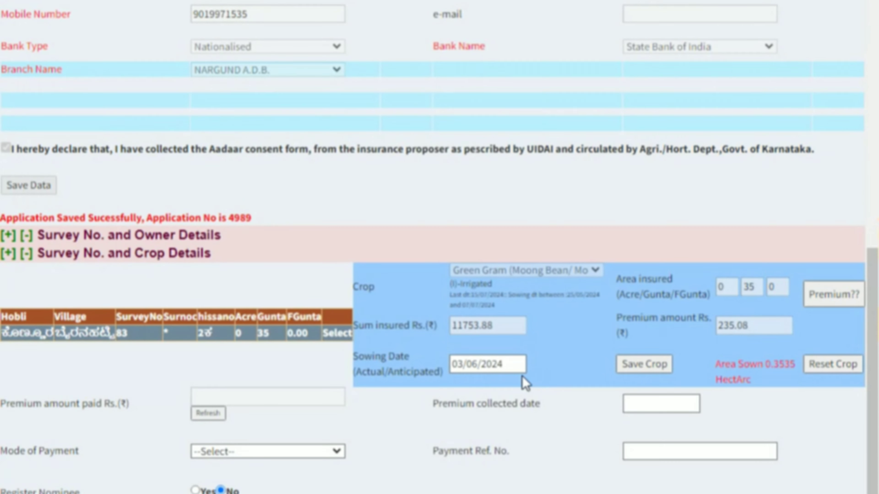
pyautogui.click(654, 370)
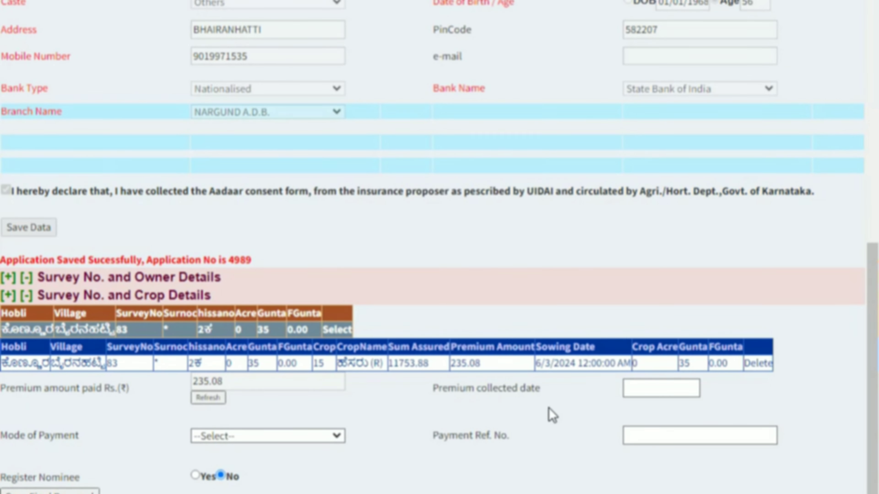
# Set the premium collected date to 05/06/2024 and the payment mode to Cash
pyautogui.click(666, 393)
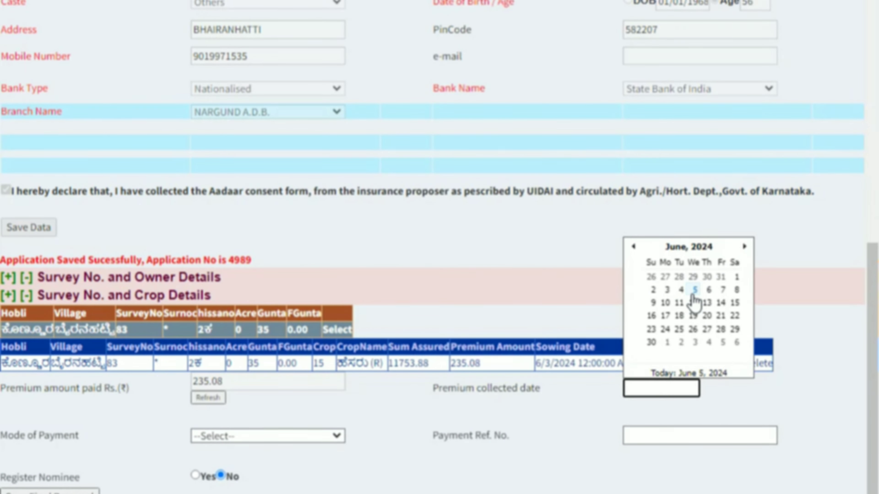
pyautogui.click(694, 291)
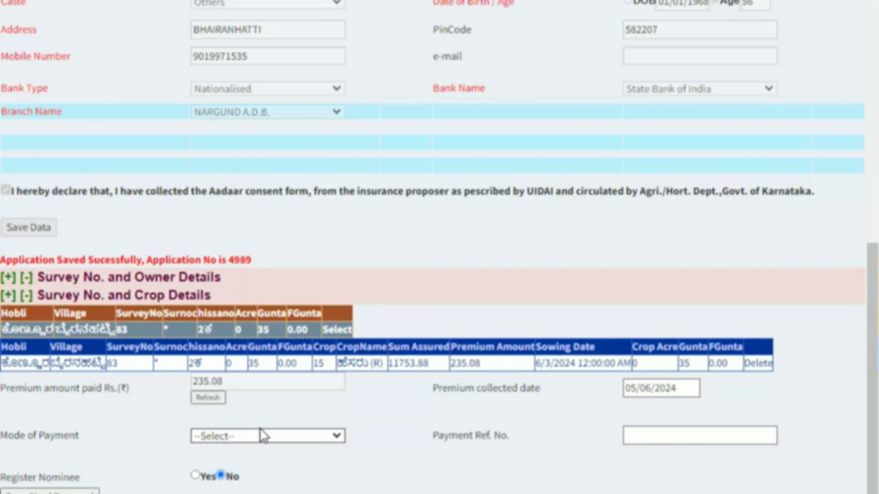
pyautogui.click(255, 437)
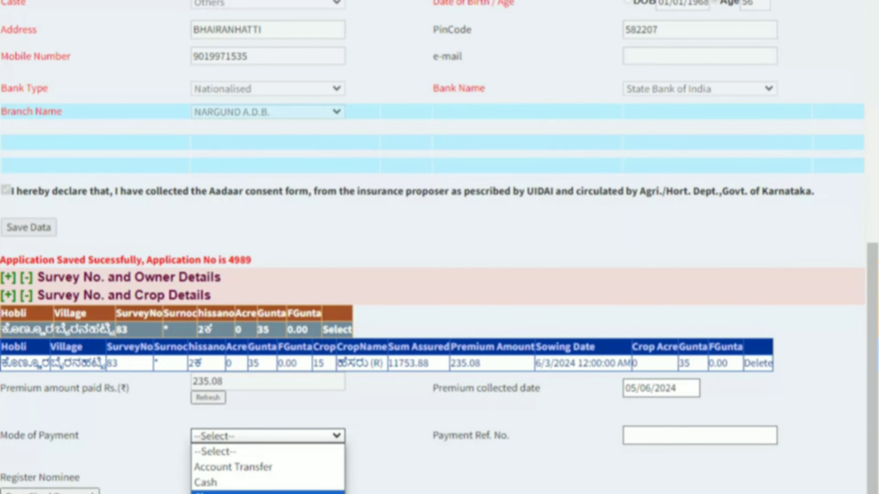
pyautogui.click(271, 483)
# Fill in the payment reference number, save the proposal, and confirm the saved alert
pyautogui.click(687, 437)
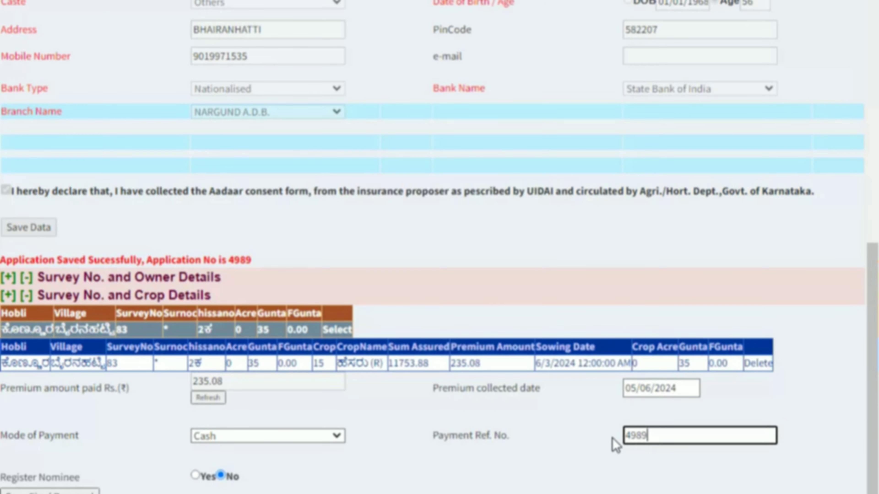
pyautogui.scroll(10, 240, 283)
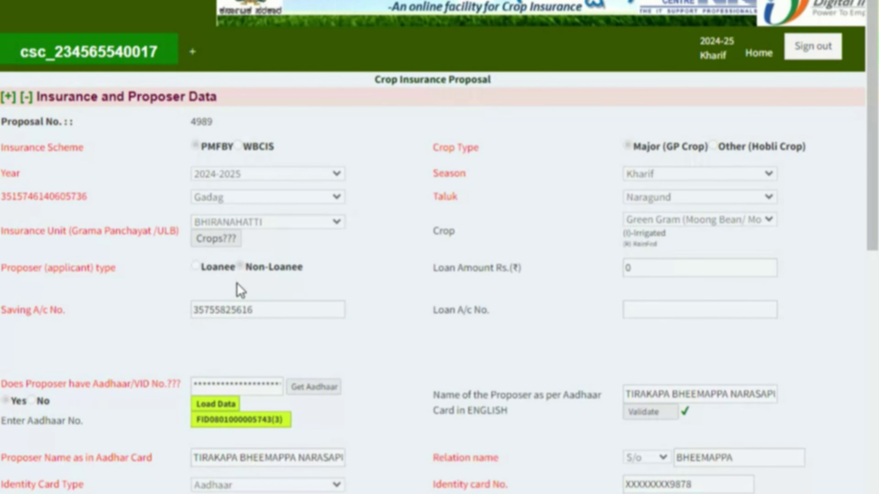
pyautogui.scroll(-10, 277, 176)
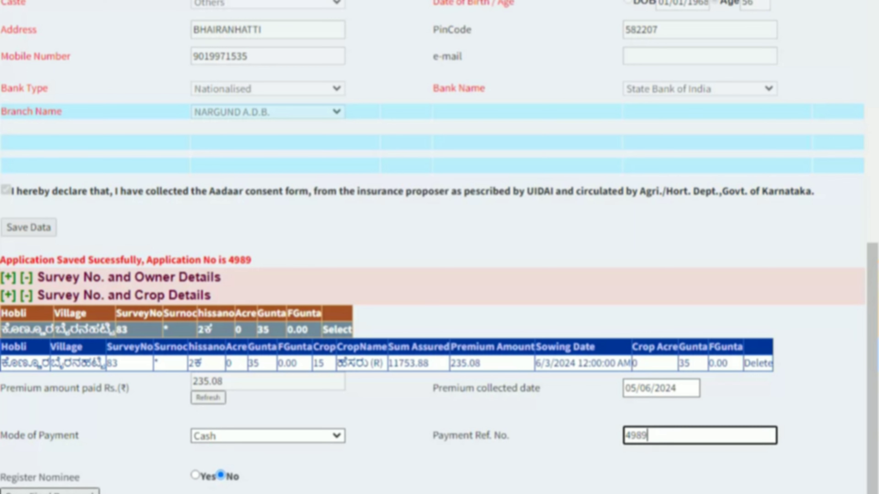
pyautogui.click(50, 492)
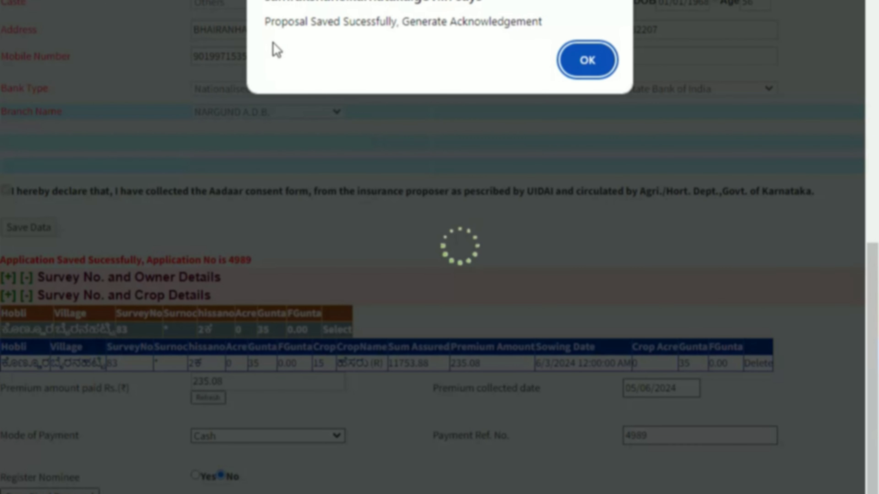
pyautogui.click(590, 64)
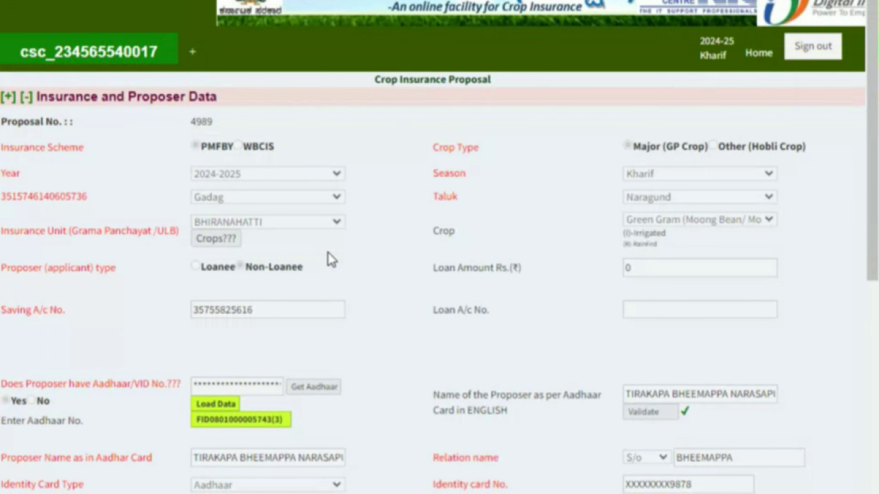
# Go to Proposal Approval and open the newly saved proposal
pyautogui.click(193, 51)
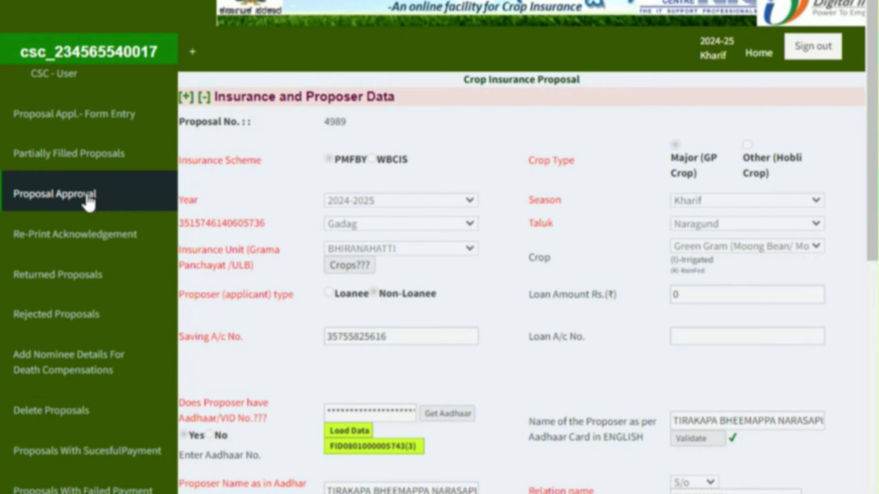
pyautogui.click(90, 200)
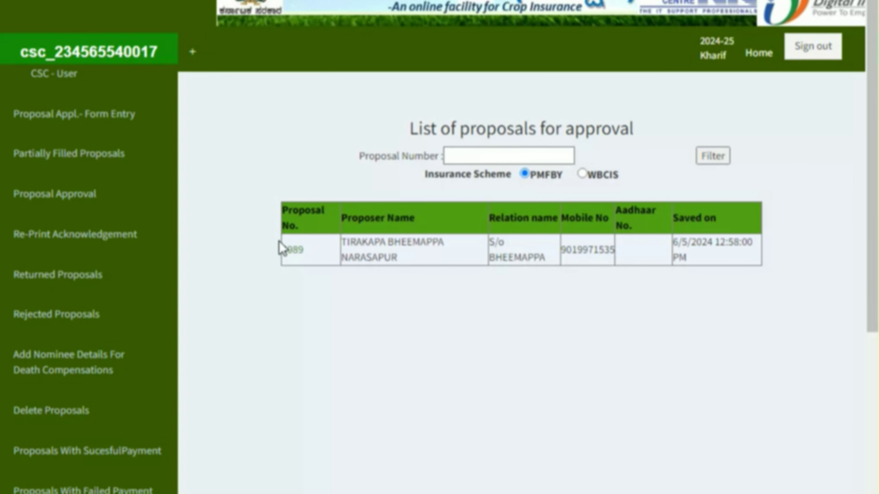
pyautogui.click(291, 250)
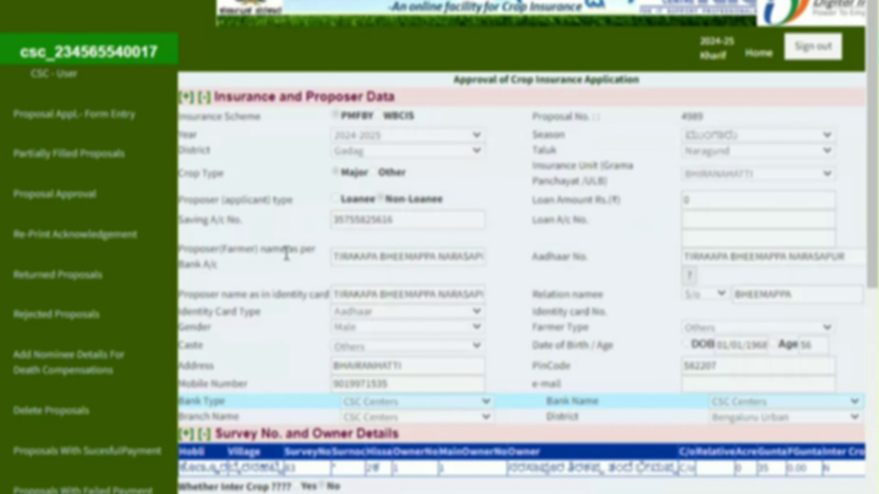
# Review the approval page, checking the insured crop name and name match score 60
pyautogui.scroll(-3, 524, 313)
pyautogui.scroll(-3, 524, 313)
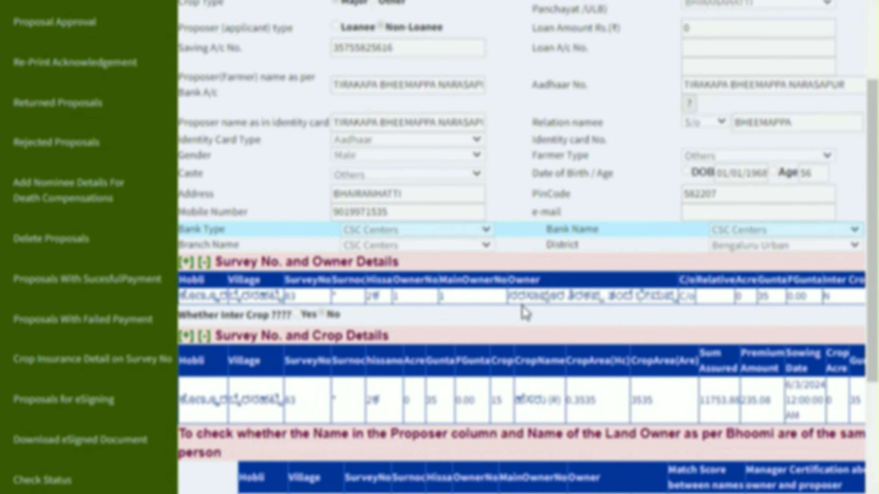
pyautogui.scroll(6, 525, 308)
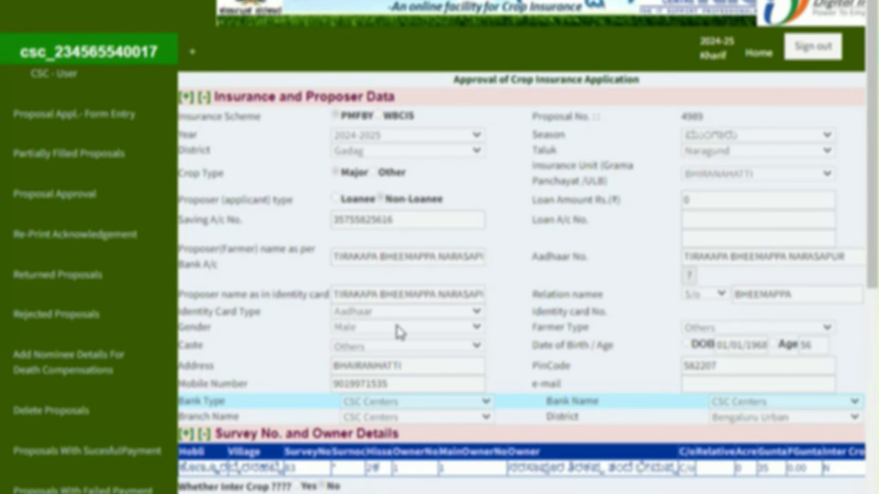
pyautogui.scroll(-2, 408, 344)
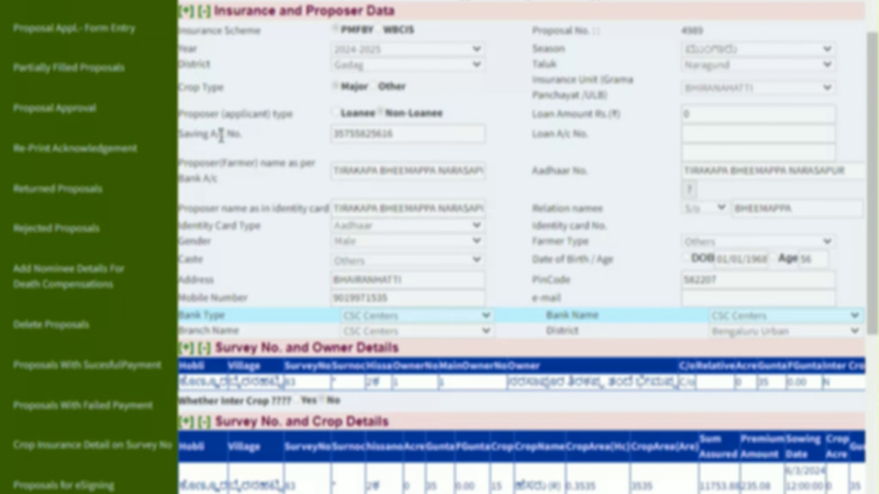
pyautogui.moveTo(195, 139); pyautogui.dragTo(266, 145)
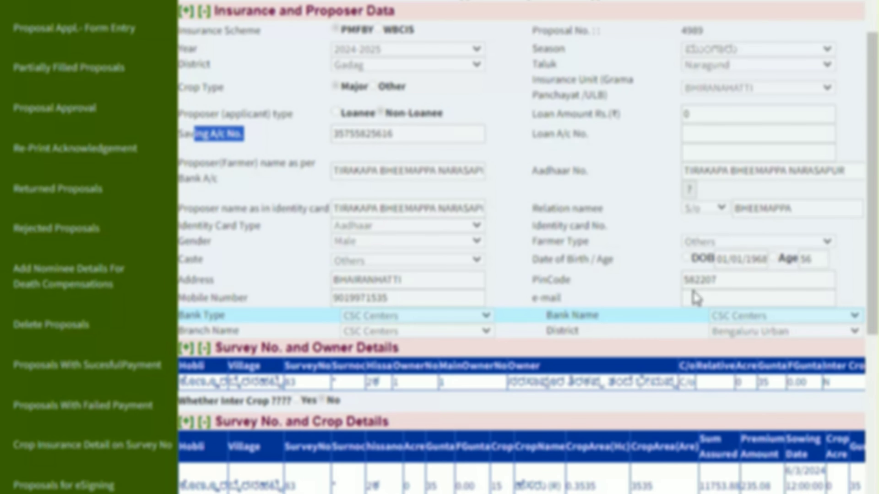
pyautogui.scroll(-2, 688, 316)
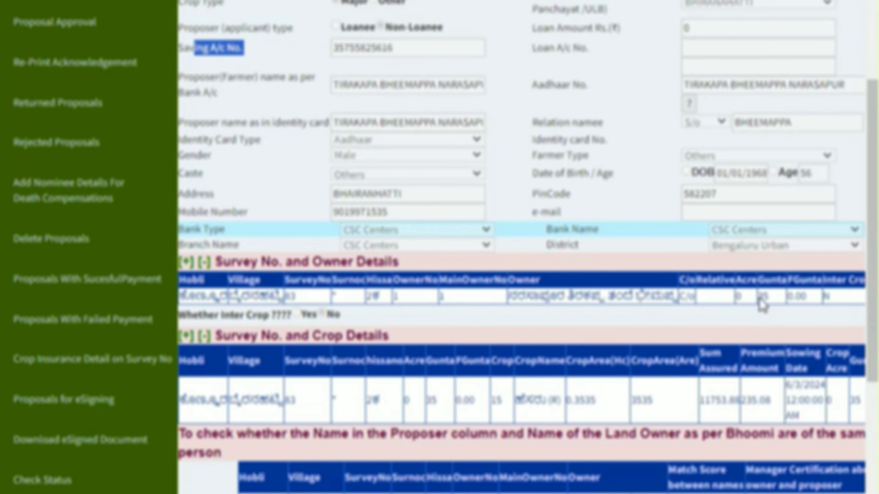
pyautogui.scroll(-2, 763, 308)
pyautogui.moveTo(518, 314); pyautogui.dragTo(569, 313)
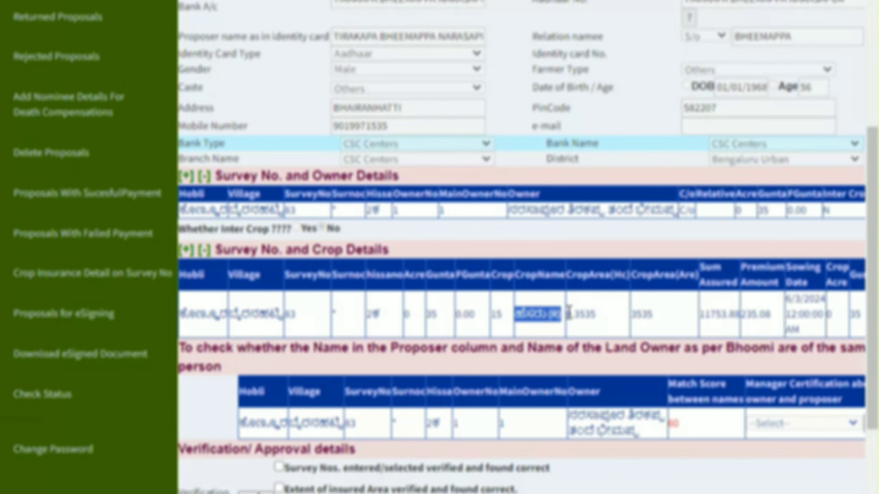
pyautogui.scroll(-2, 610, 330)
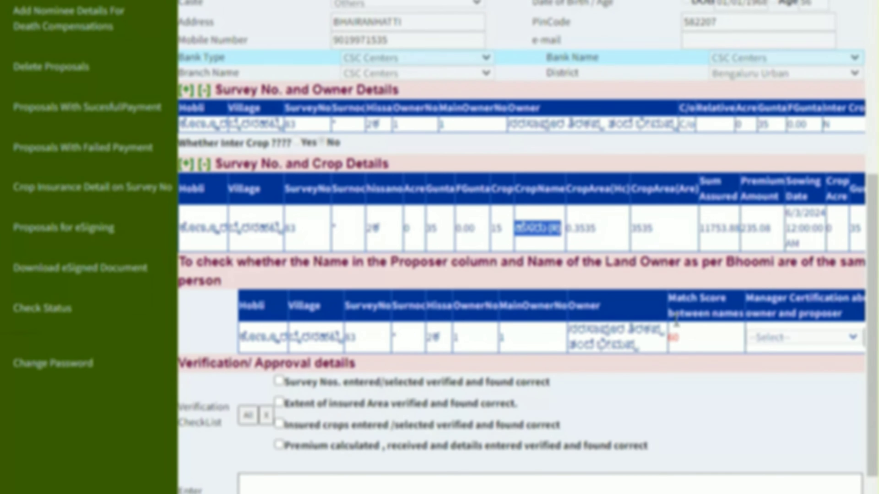
pyautogui.scroll(8, 251, 37)
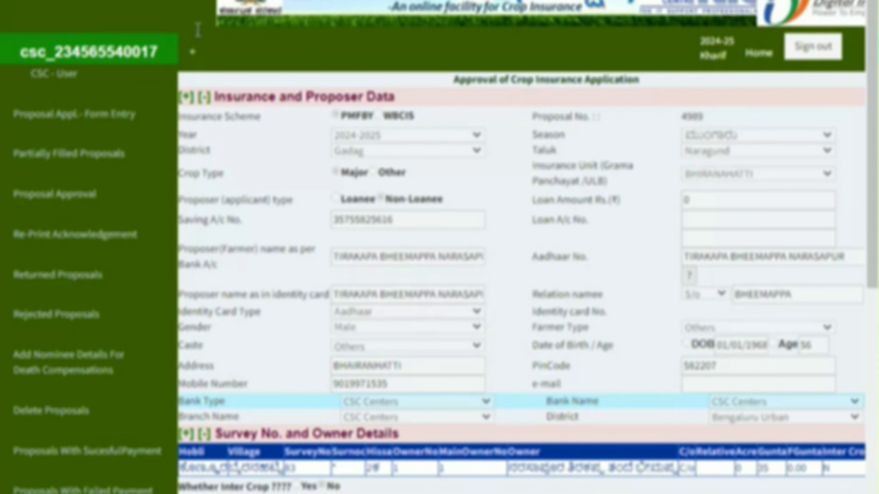
pyautogui.click(194, 59)
pyautogui.scroll(-5, 563, 177)
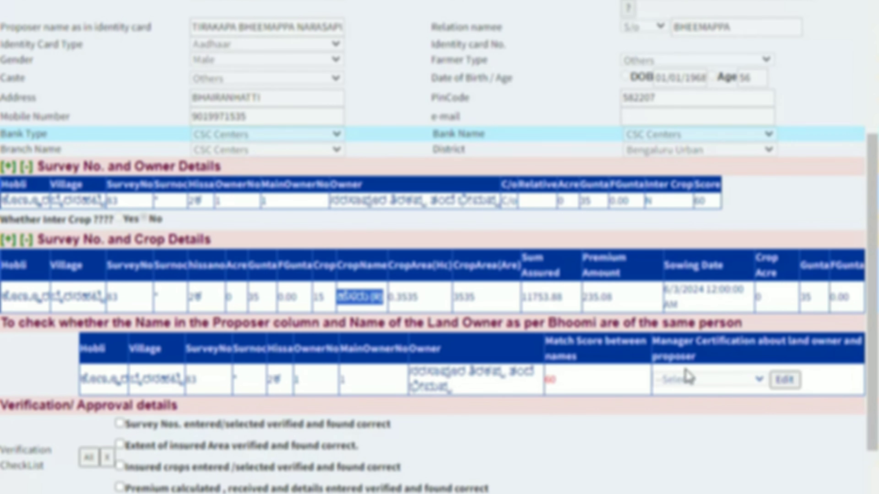
# Set Manager Certification to 'The Owner Name in Bhoomi & Proposer Name are same' and save
pyautogui.click(784, 380)
pyautogui.click(759, 382)
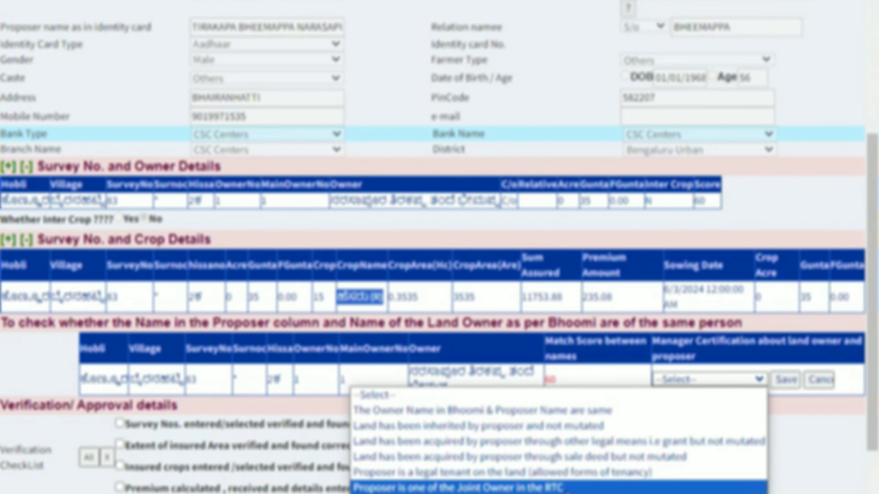
pyautogui.click(586, 417)
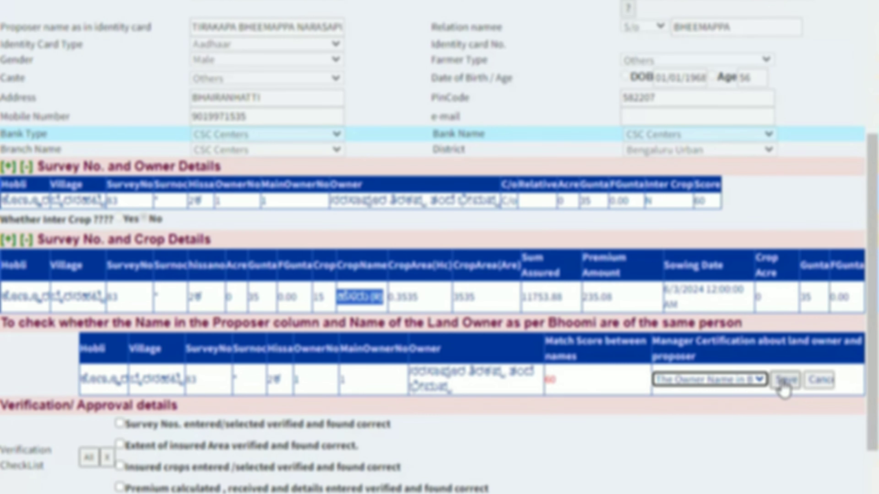
pyautogui.click(731, 378)
pyautogui.click(731, 378)
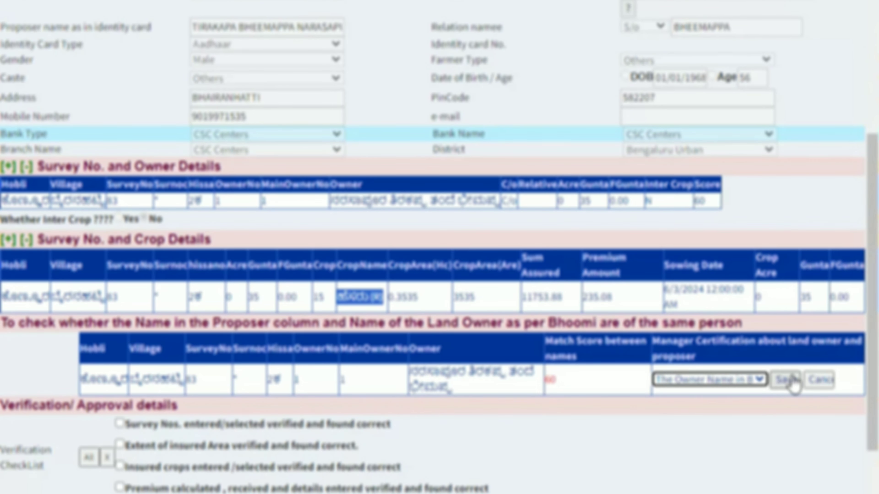
pyautogui.click(793, 384)
# Tick all four checklist items, add remark 'ALL INFORMATION CORRECT', and choose Make Payment
pyautogui.scroll(-3, 365, 440)
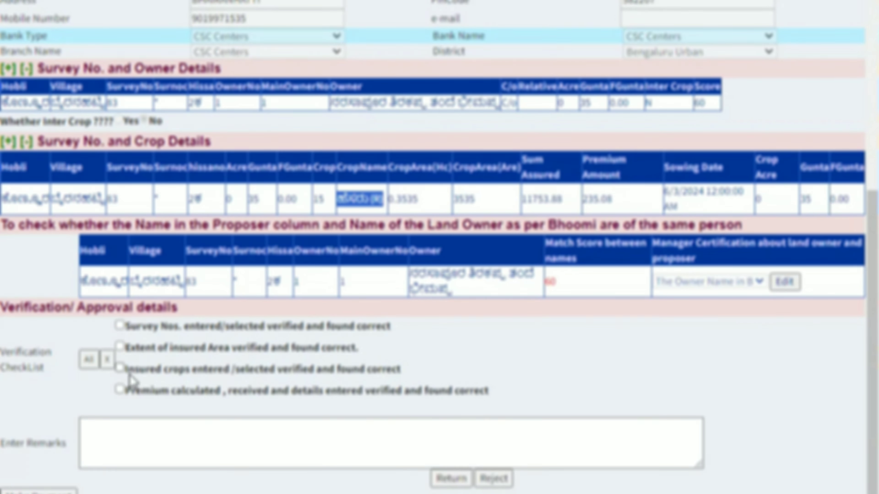
pyautogui.click(89, 360)
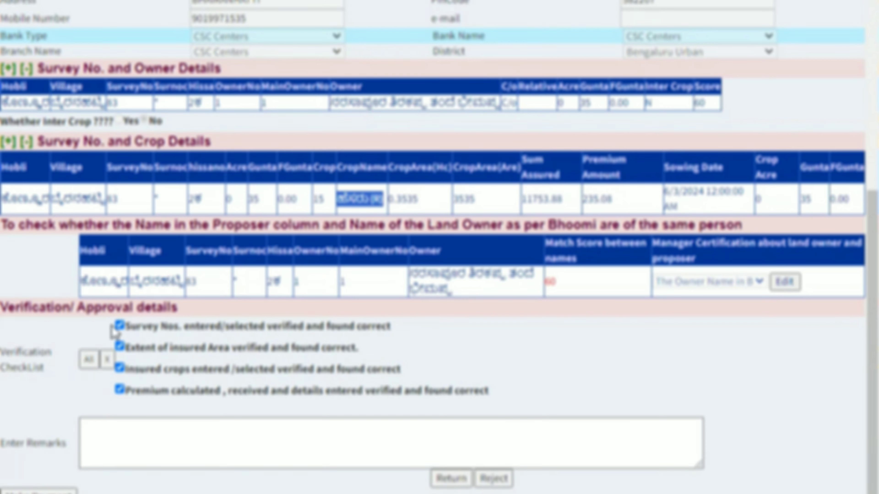
pyautogui.click(113, 431)
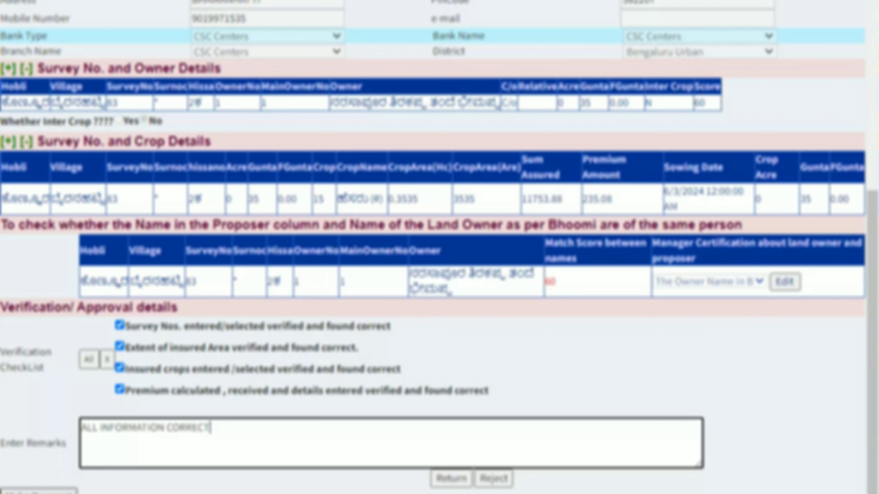
pyautogui.click(38, 491)
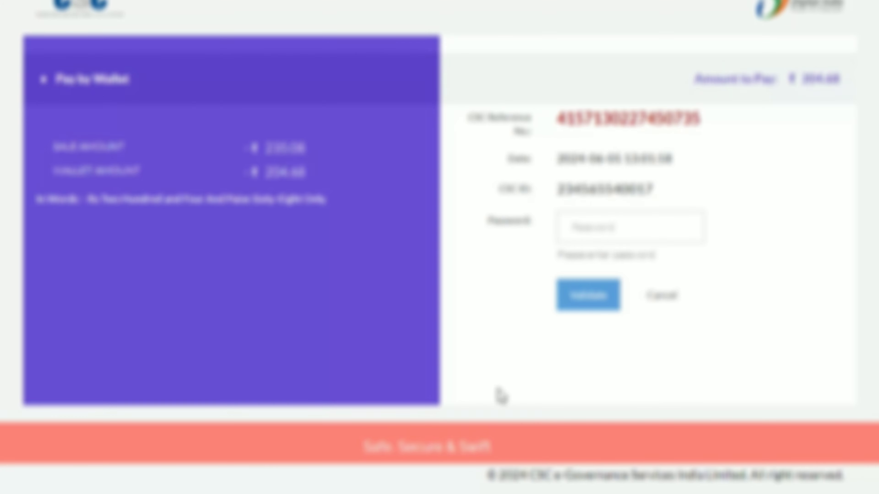
# Bring up CSC Pay by Wallet showing sale amount ₹235.08 and wallet amount ₹204.68
pyautogui.moveTo(522, 493)
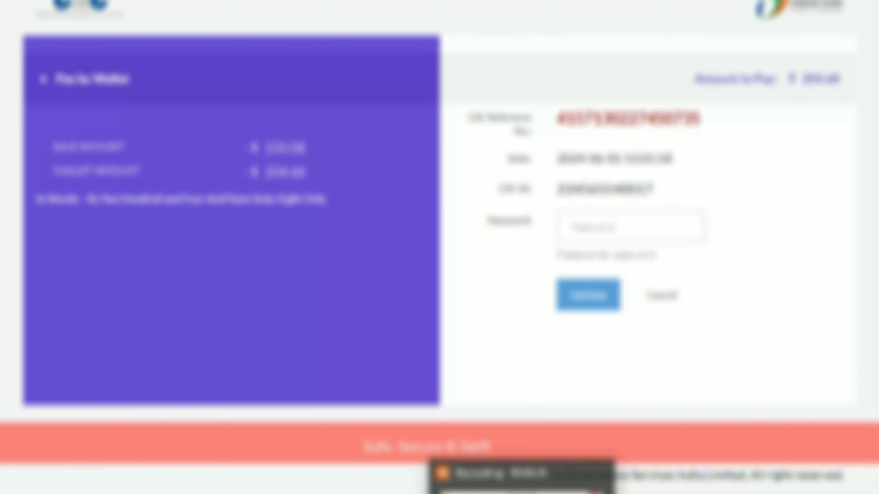
pyautogui.click(443, 480)
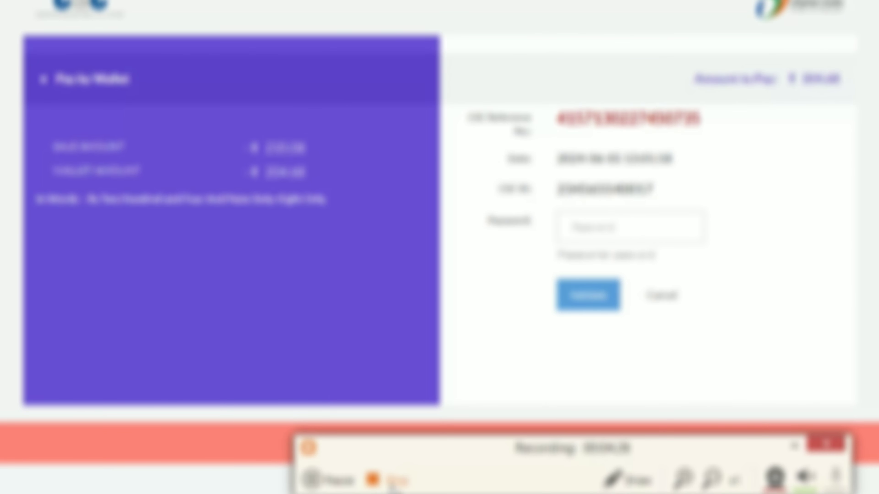